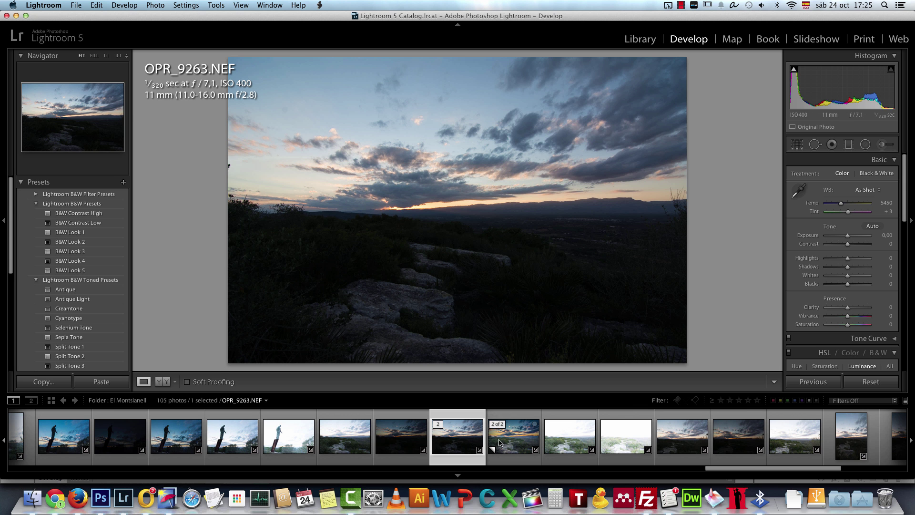
# Step: Compare the edited virtual copy with the unedited original, ending on the virtual copy
pyautogui.click(520, 436)
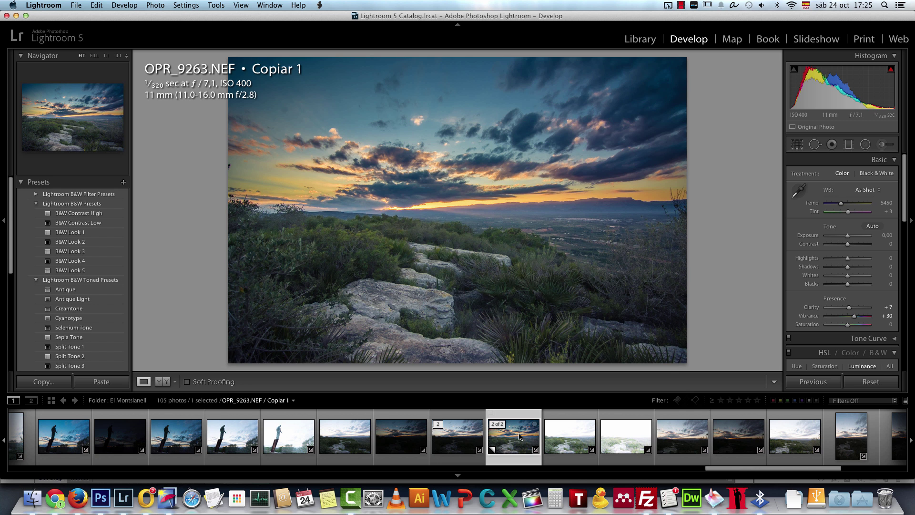
pyautogui.click(469, 437)
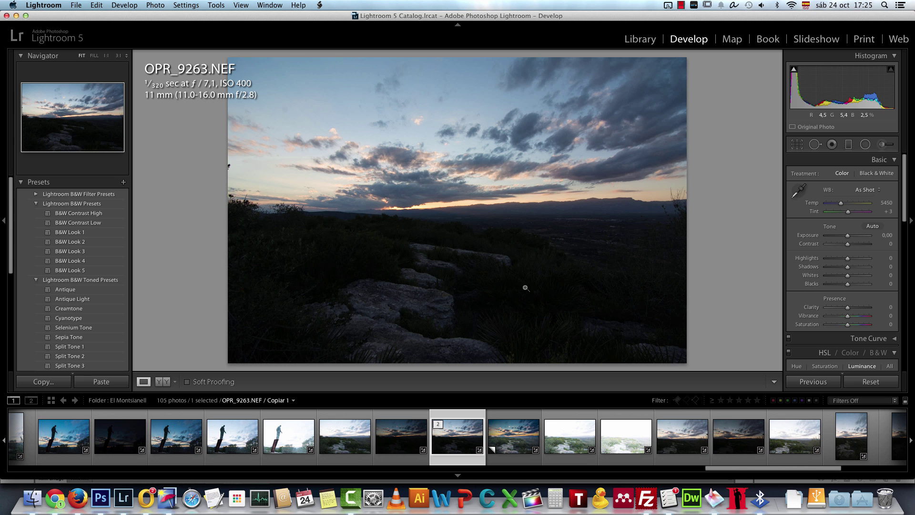
pyautogui.click(520, 446)
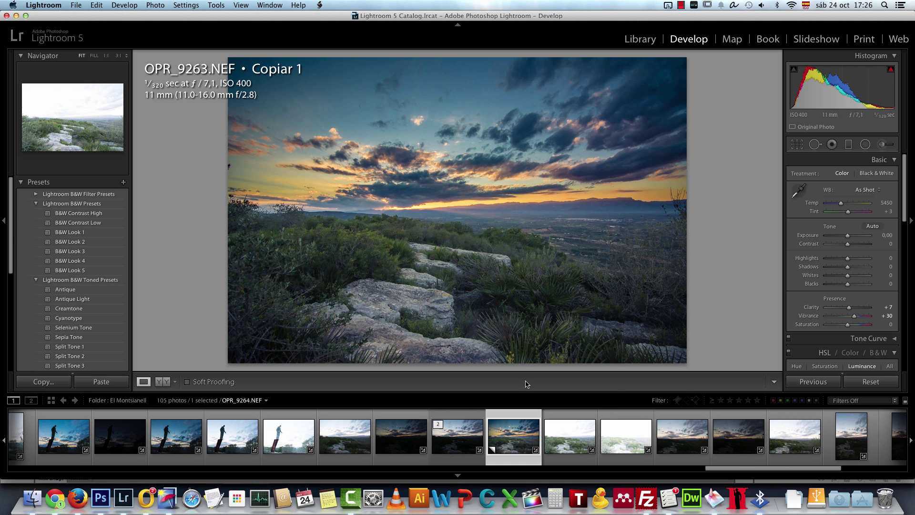
# Step: Show the photo in Finder and open OPR_9263.NEF with Adobe Photoshop CS6
pyautogui.rightClick(498, 221)
pyautogui.moveTo(540, 294)
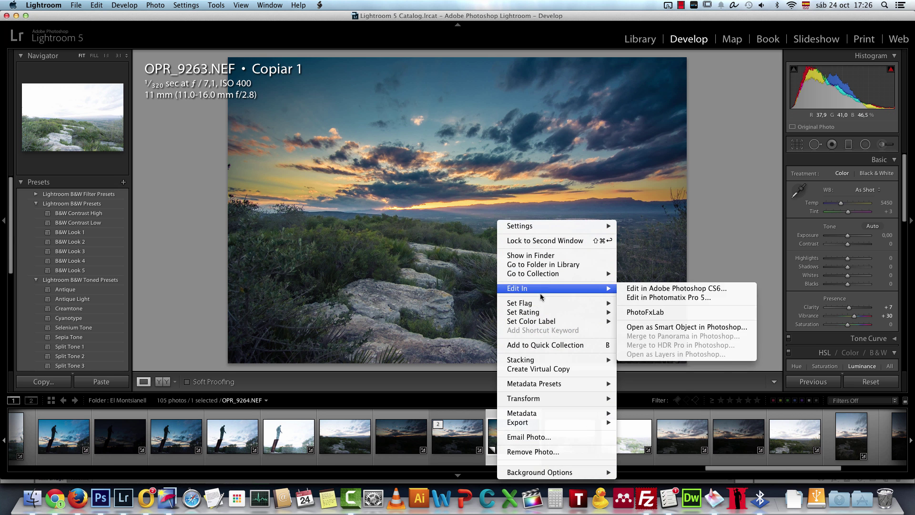
pyautogui.click(542, 259)
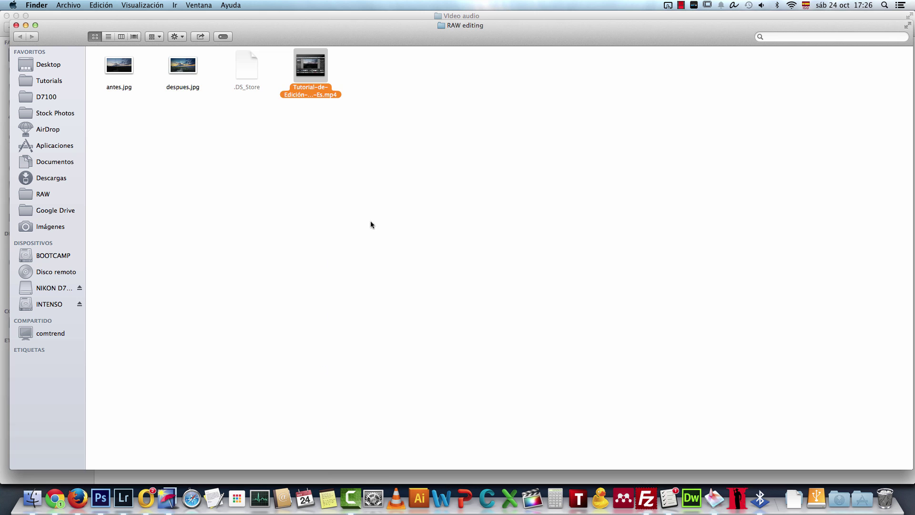
pyautogui.rightClick(186, 287)
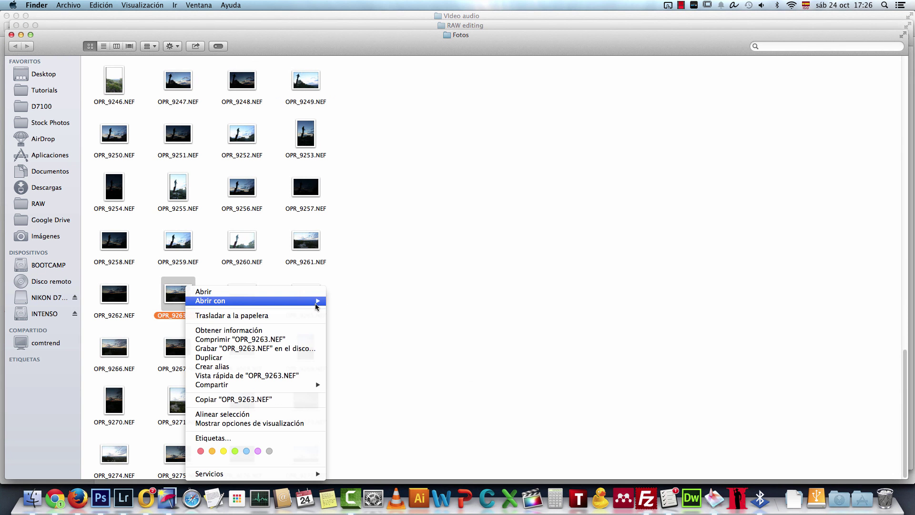
pyautogui.click(381, 299)
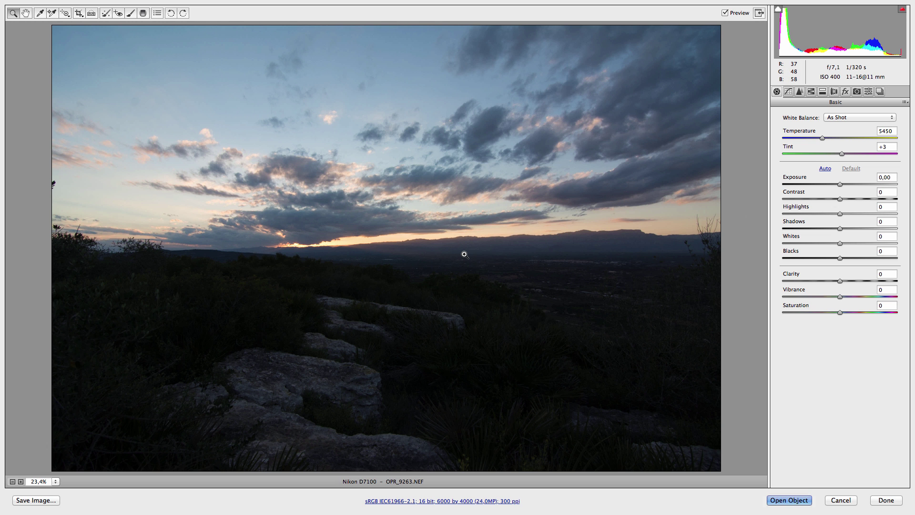
# Step: Browse Camera Raw's Tone Curve, Detail, HSL, Split Toning, Lens, Effects and Calibration panels without changing anything
pyautogui.click(788, 91)
pyautogui.click(801, 92)
pyautogui.click(811, 91)
pyautogui.click(823, 92)
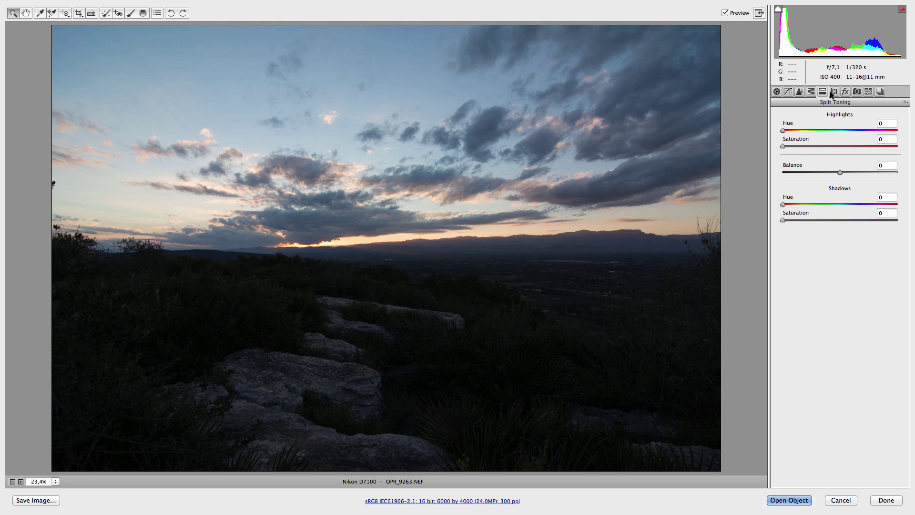
pyautogui.click(834, 91)
pyautogui.click(846, 92)
pyautogui.click(857, 91)
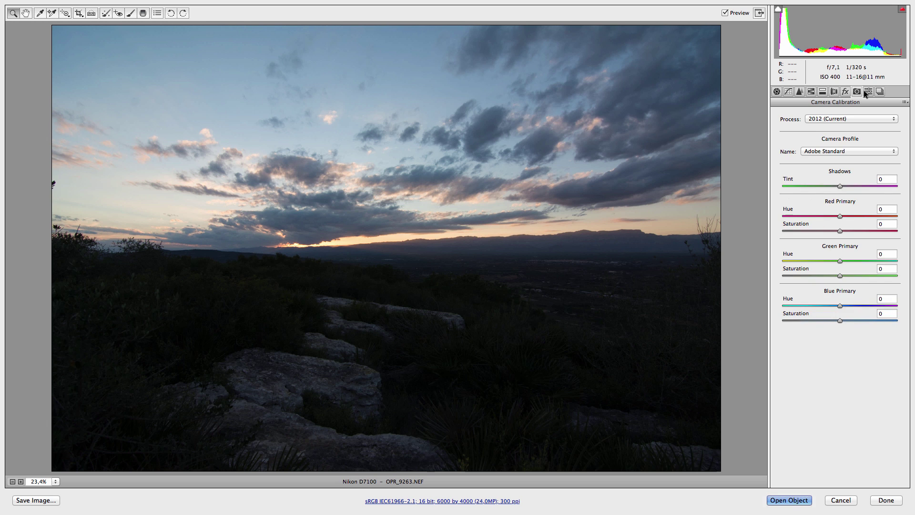
pyautogui.click(777, 91)
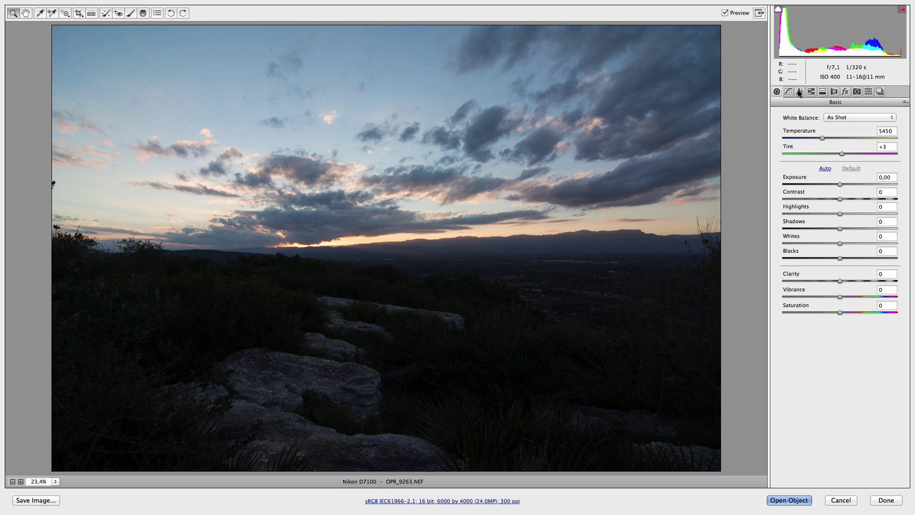
pyautogui.click(789, 91)
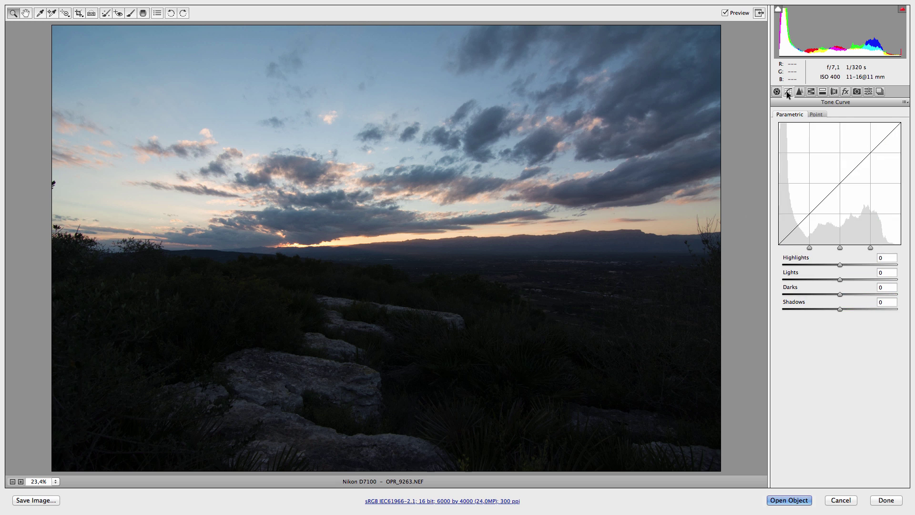
pyautogui.click(777, 92)
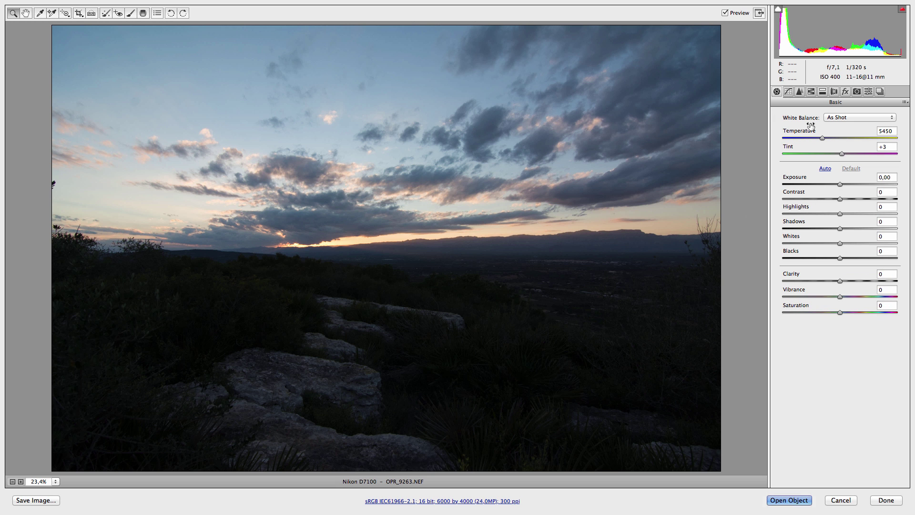
pyautogui.click(788, 92)
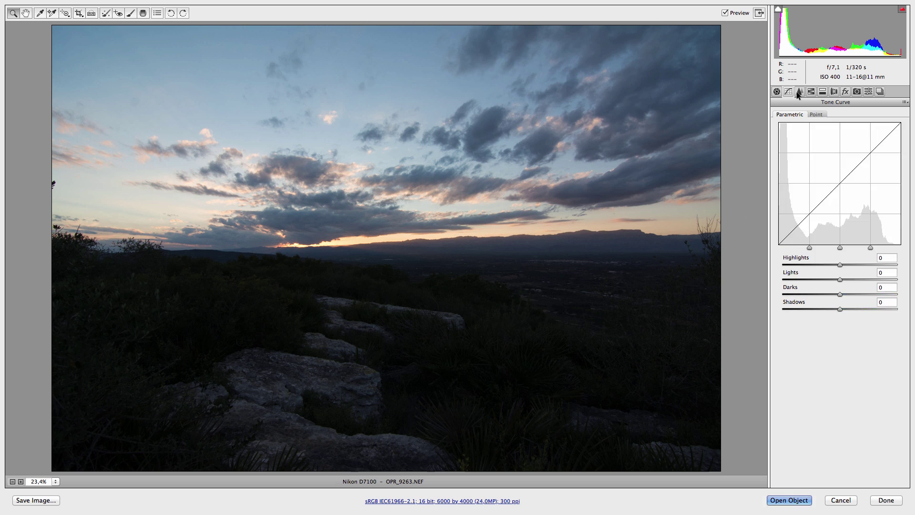
pyautogui.click(799, 92)
pyautogui.click(810, 92)
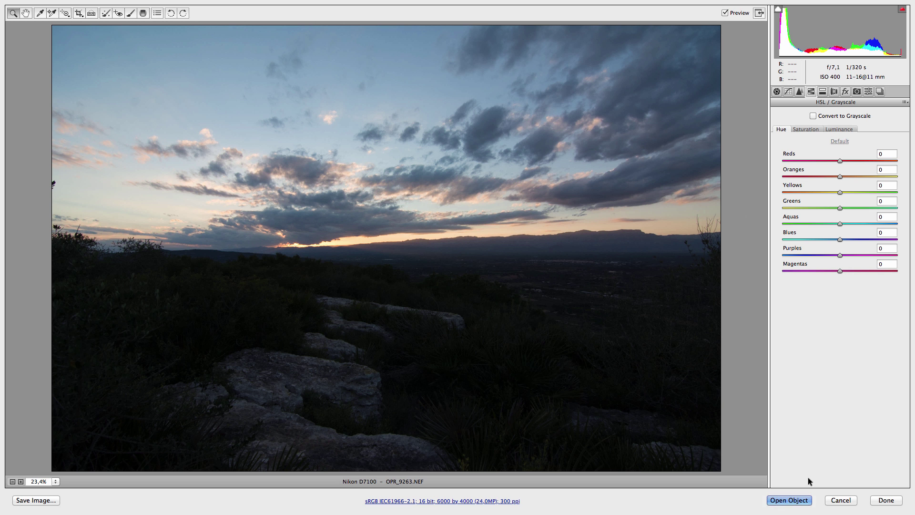
# Step: Cancel Camera Raw, then inspect photo OPR_9261 at 1:1 zoom and fit it back
pyautogui.click(835, 499)
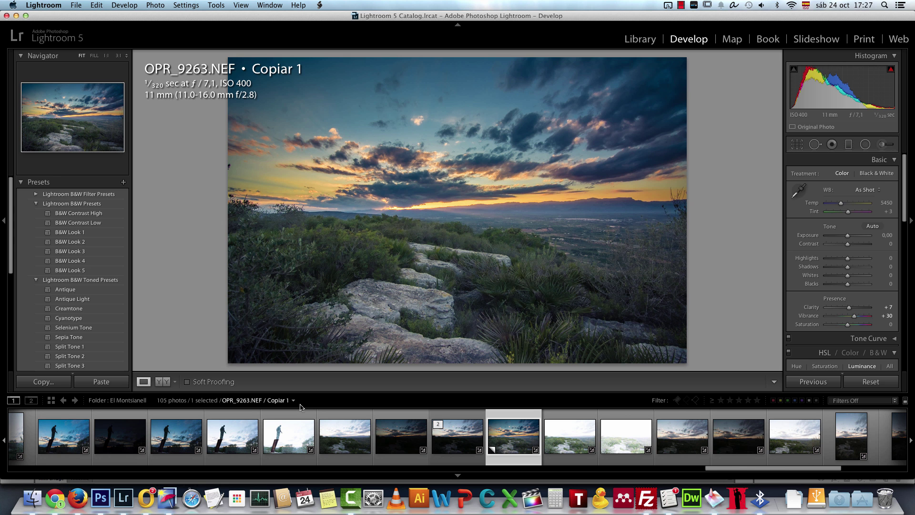
pyautogui.click(461, 440)
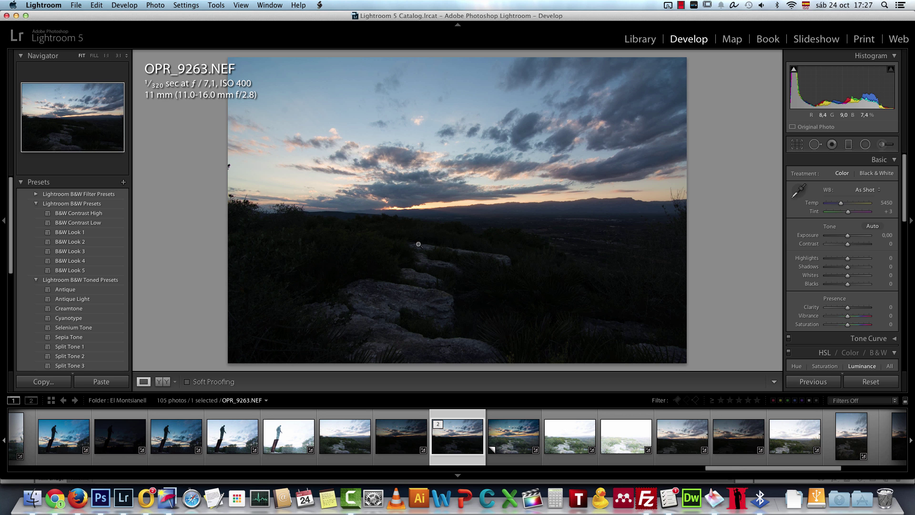
pyautogui.click(363, 422)
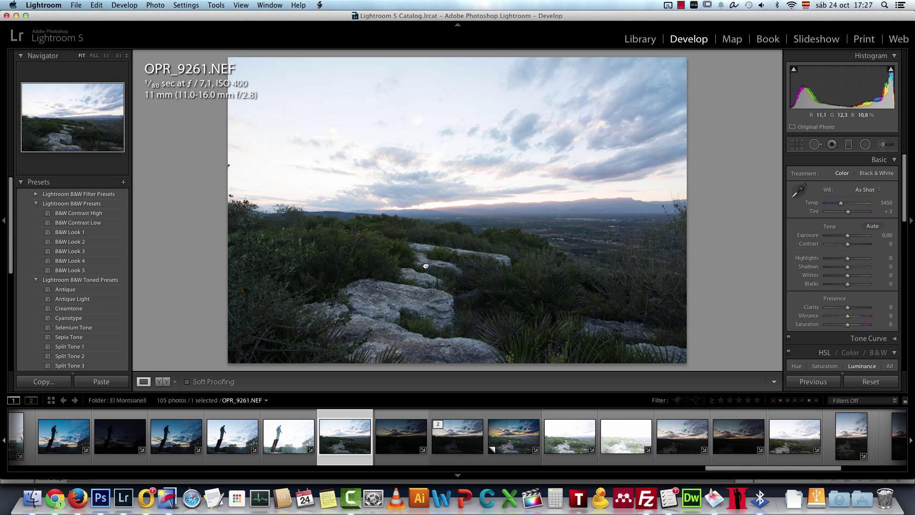
pyautogui.click(426, 265)
pyautogui.click(426, 265)
# Step: Compare OPR_9262 and the virtual copy, finishing on the original OPR_9263
pyautogui.click(402, 441)
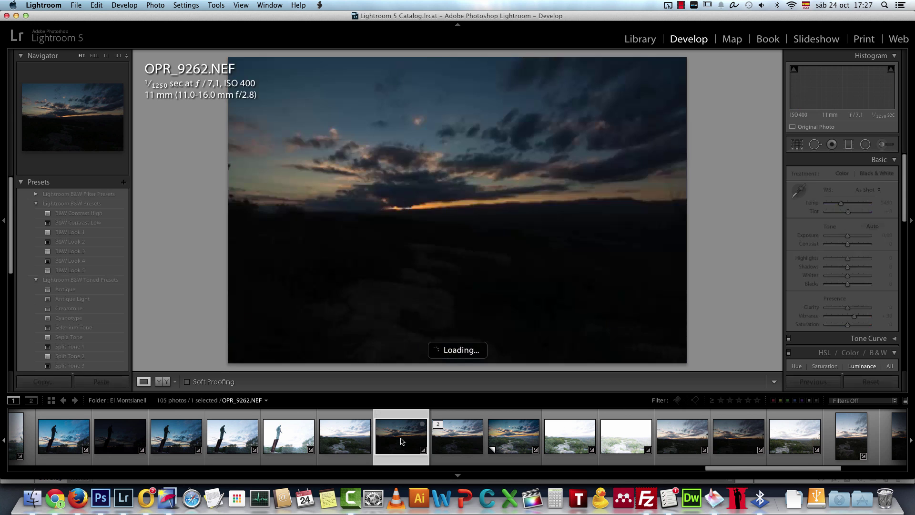
pyautogui.click(478, 425)
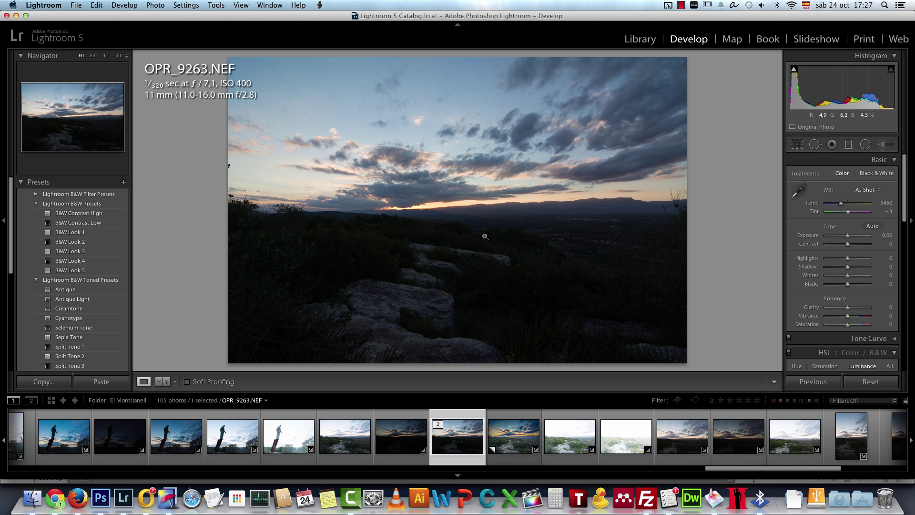
pyautogui.press('Right')
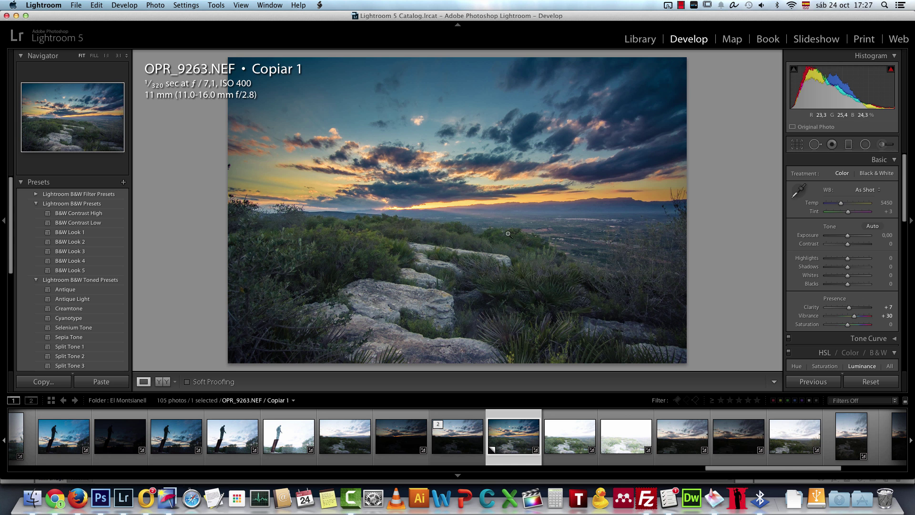
pyautogui.click(466, 431)
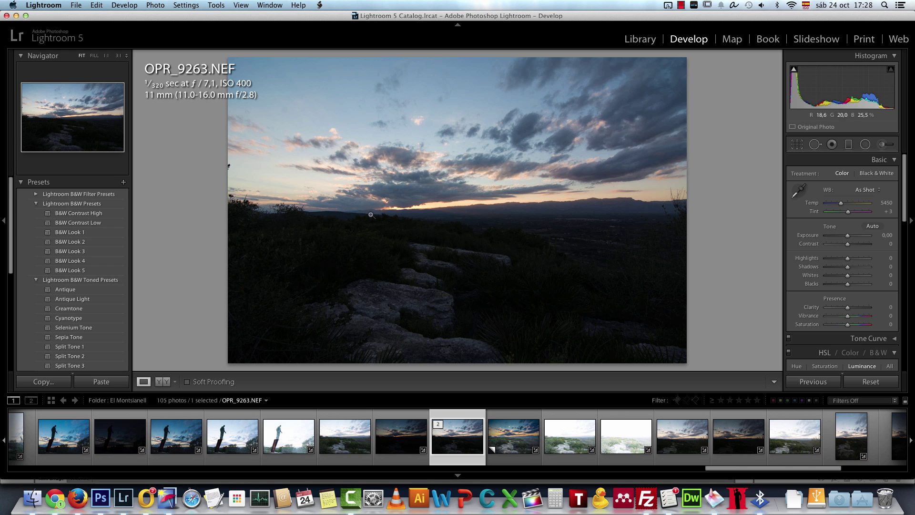
# Step: Draw a graduated filter over the ground with Exposure 2.05, Contrast −11 and Shadows 23
pyautogui.click(849, 144)
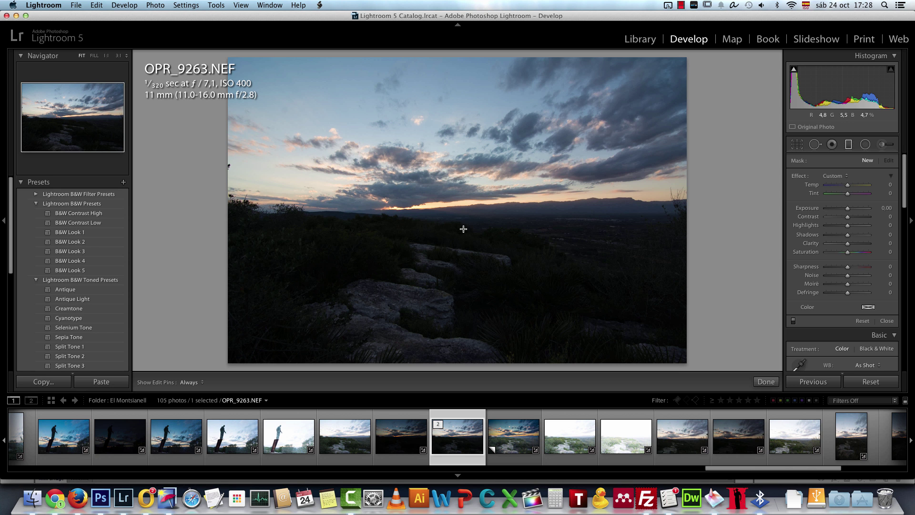
pyautogui.moveTo(463, 229)
pyautogui.mouseDown()
pyautogui.moveTo(464, 188)
pyautogui.moveTo(466, 210)
pyautogui.mouseUp()
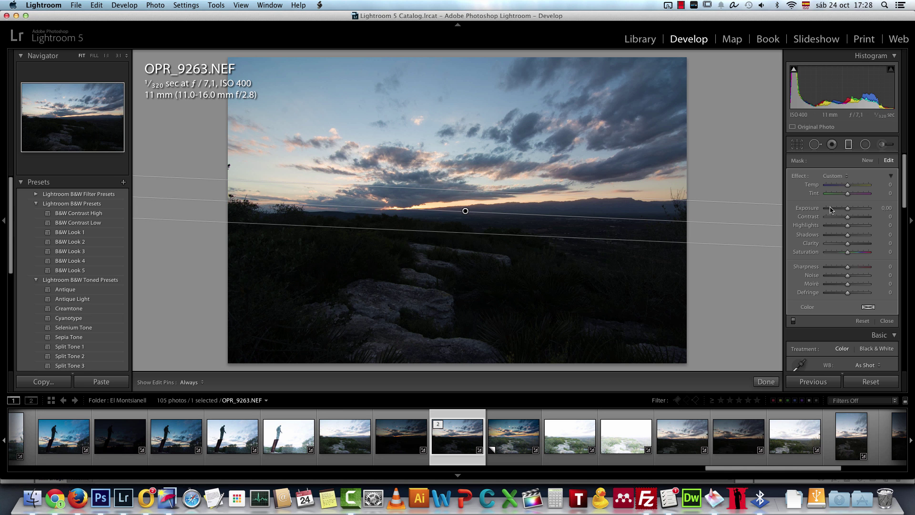
pyautogui.click(882, 208)
pyautogui.write('2,05')
pyautogui.press('Return')
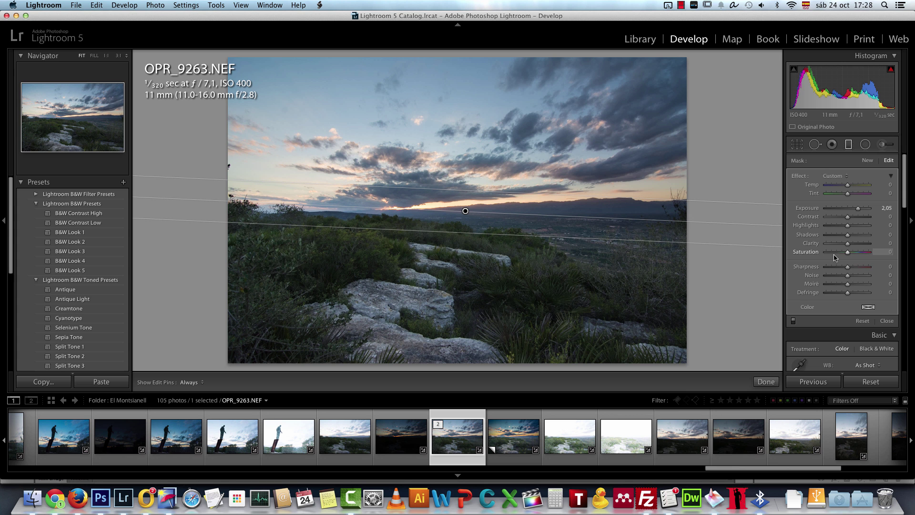
pyautogui.click(888, 216)
pyautogui.write('-')
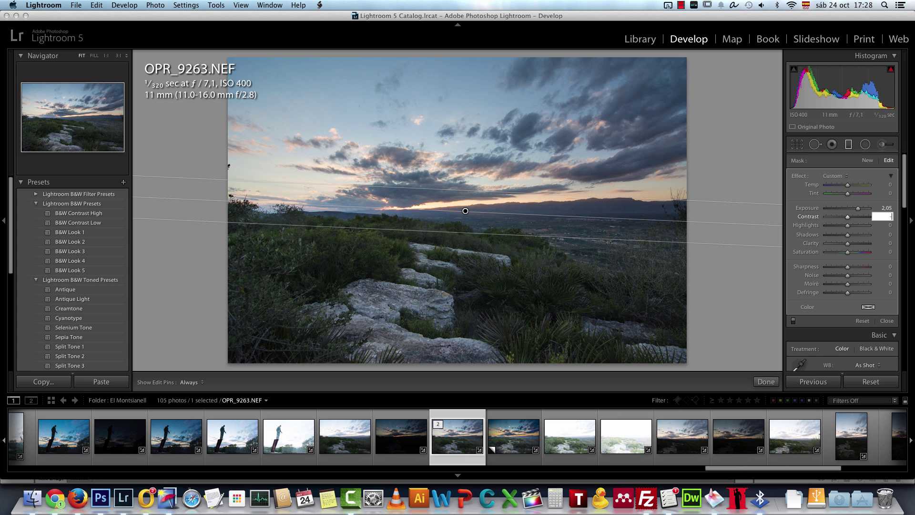
pyautogui.write('11')
pyautogui.press('Return')
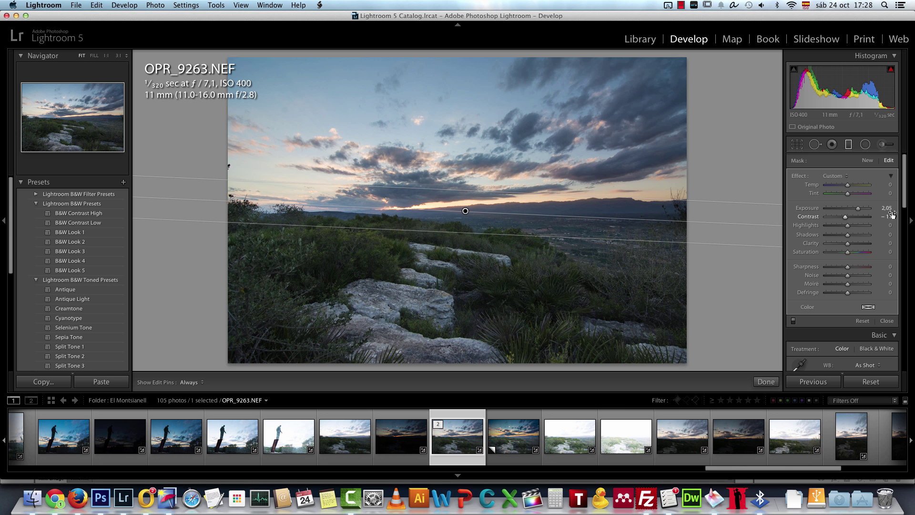
pyautogui.click(884, 234)
pyautogui.write('23')
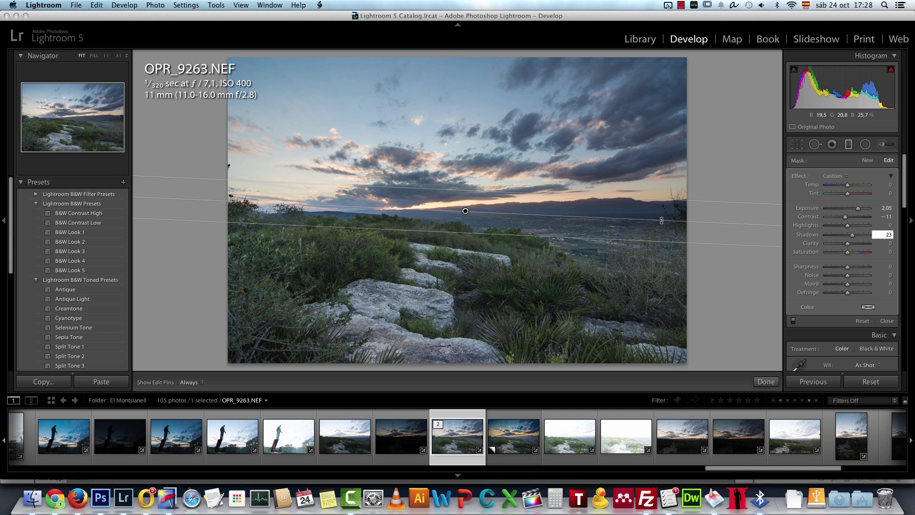
# Step: Level the filter, widen its transition upward and nudge it onto the horizon
pyautogui.moveTo(662, 220); pyautogui.dragTo(664, 221)
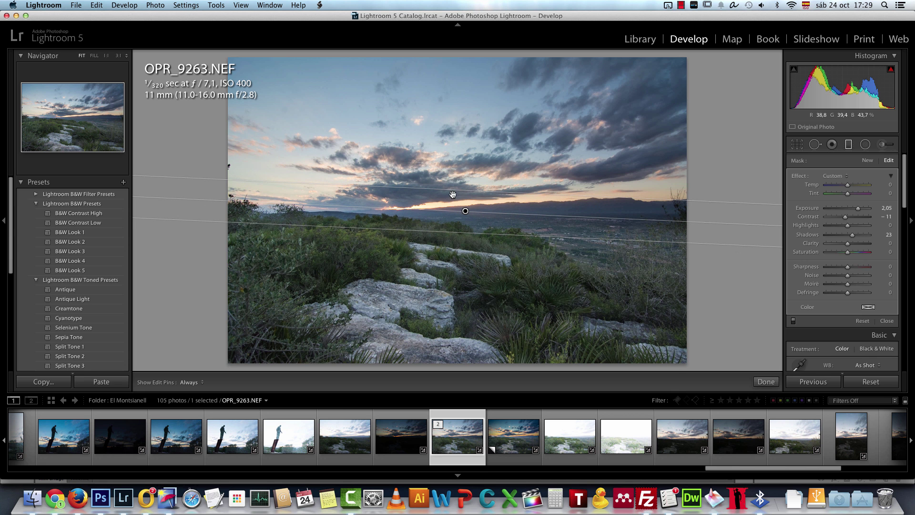
pyautogui.moveTo(456, 190); pyautogui.dragTo(464, 209)
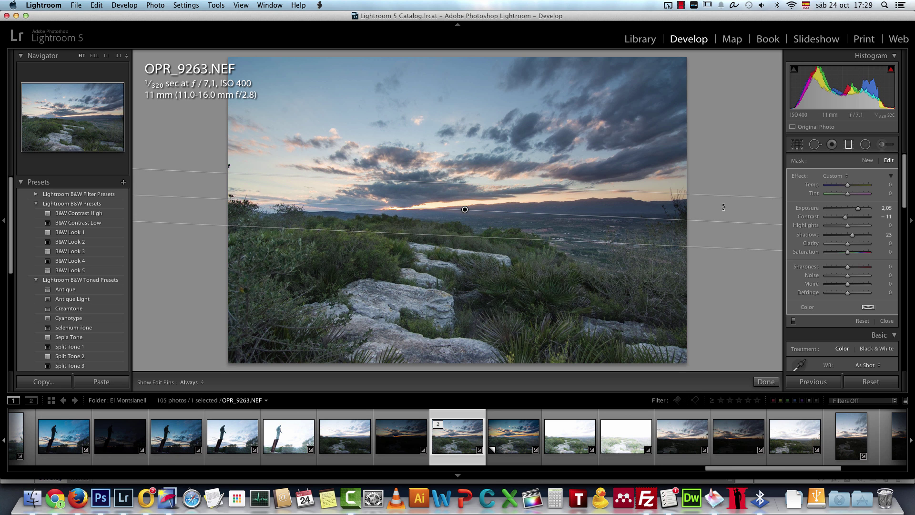
pyautogui.moveTo(724, 207); pyautogui.dragTo(723, 217)
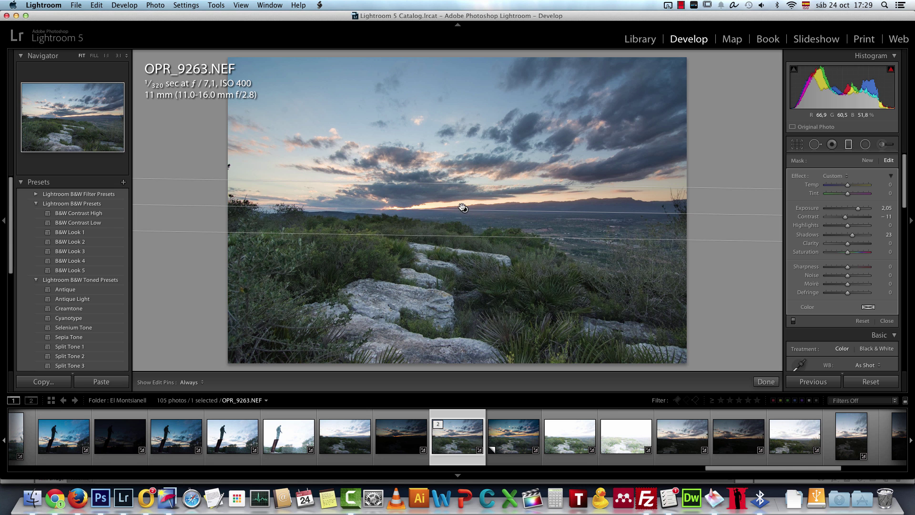
pyautogui.moveTo(462, 207); pyautogui.dragTo(468, 206)
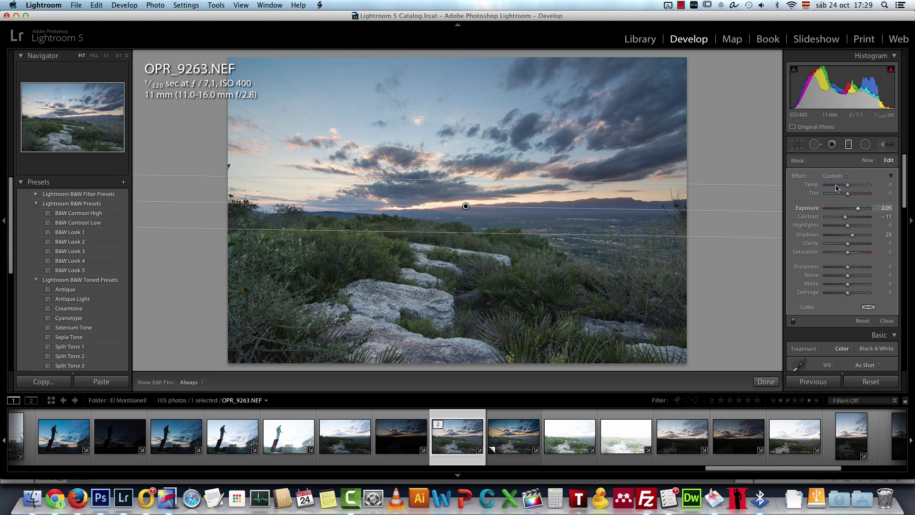
# Step: Draw a second graduated filter across the horizon with Contrast −11
pyautogui.click(849, 145)
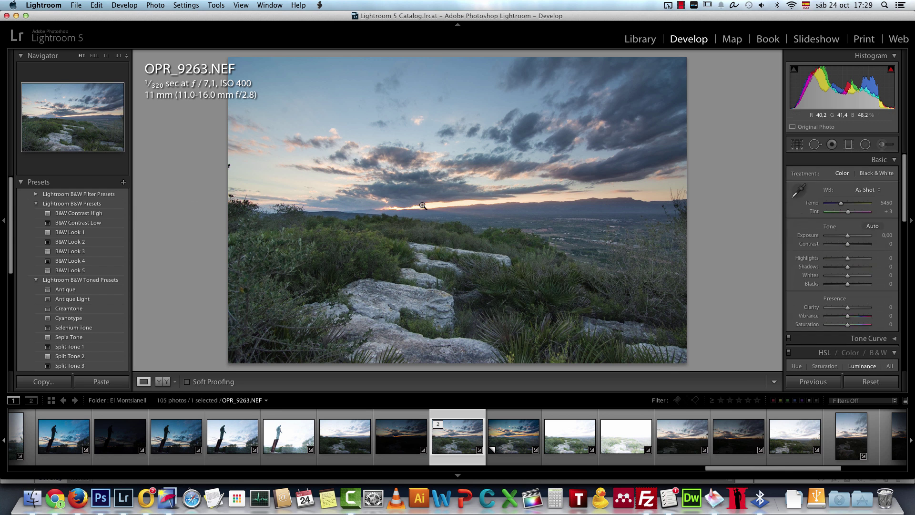
pyautogui.click(848, 144)
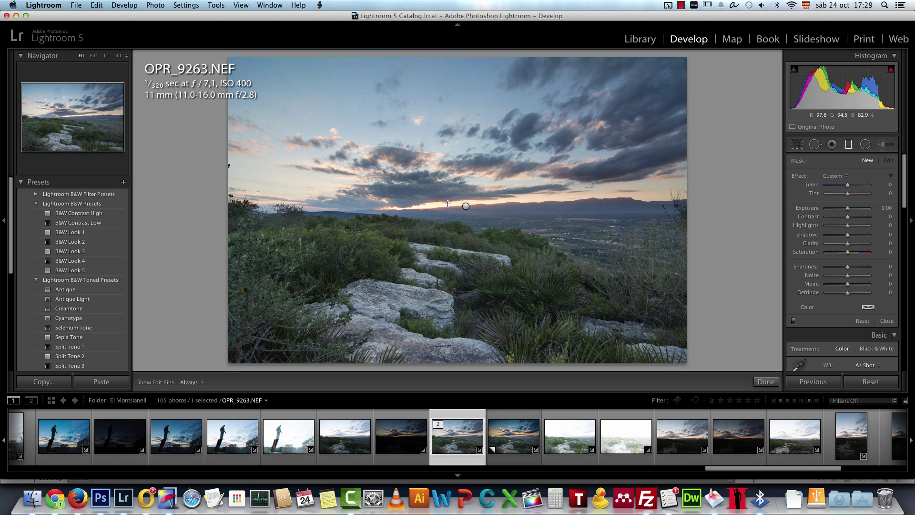
pyautogui.moveTo(447, 200)
pyautogui.mouseDown()
pyautogui.moveTo(446, 246)
pyautogui.moveTo(445, 208)
pyautogui.mouseUp()
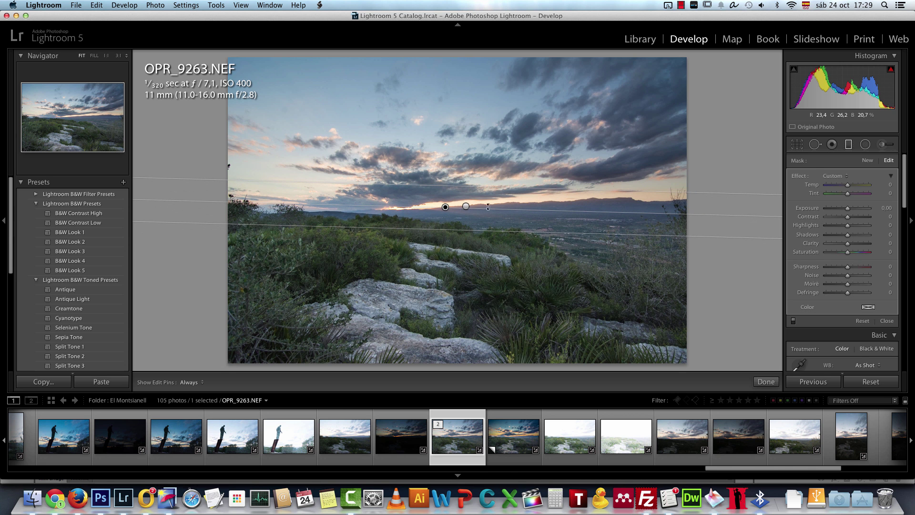
pyautogui.click(885, 217)
pyautogui.write('-11')
pyautogui.press('Return')
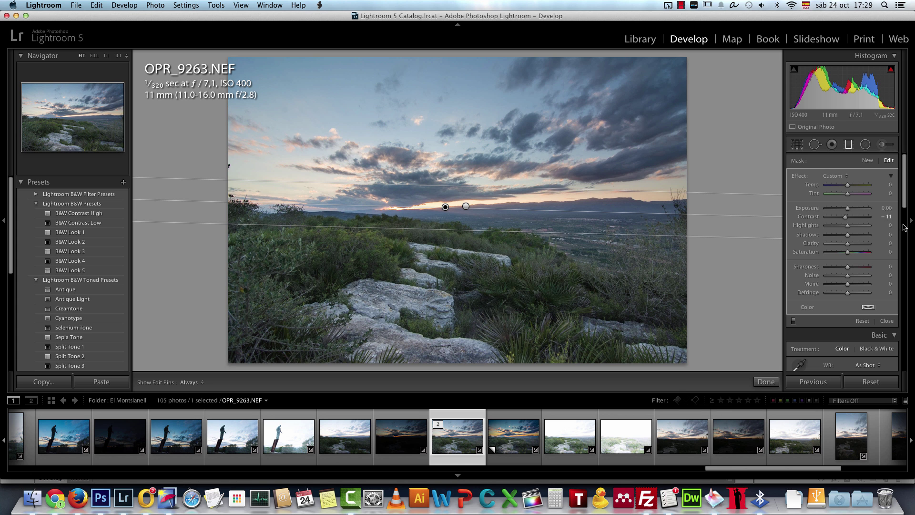
# Step: Give the second filter Highlights −55, Shadows +49, Clarity +42 and Saturation +46
pyautogui.click(883, 226)
pyautogui.write('-55')
pyautogui.press('Return')
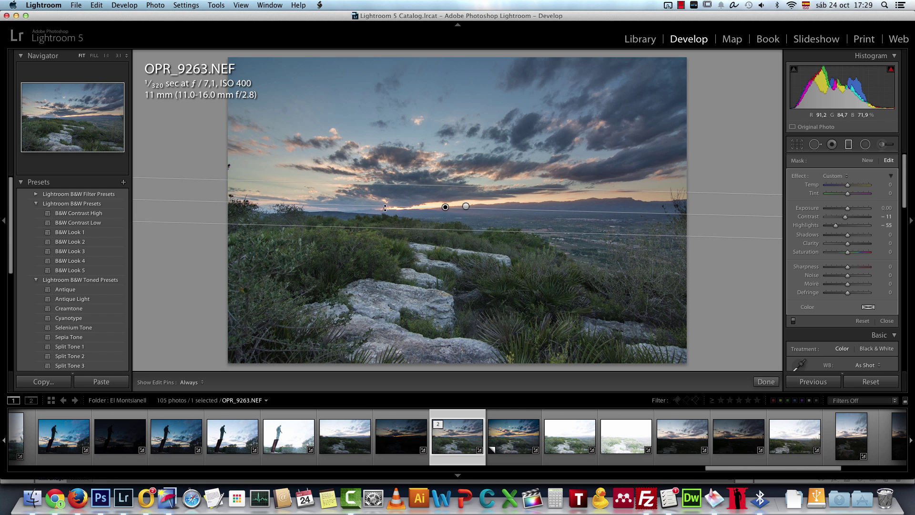
pyautogui.click(889, 235)
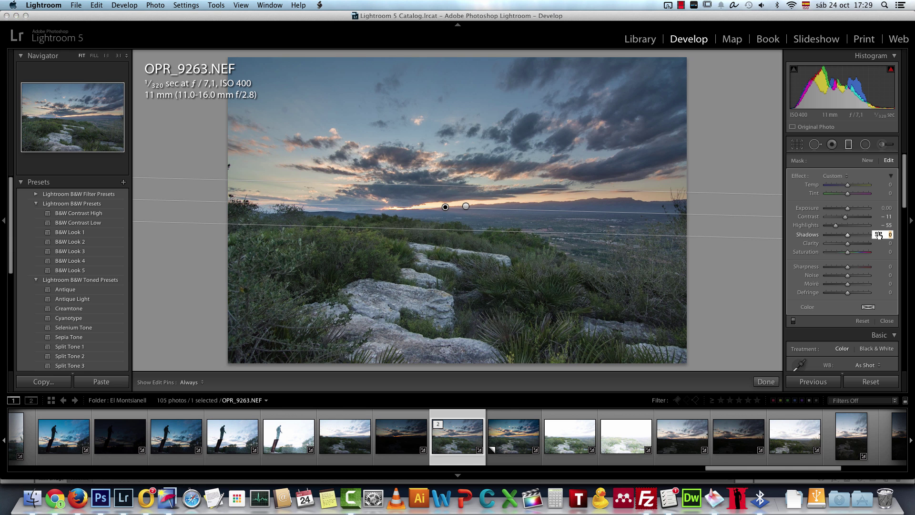
pyautogui.write('49')
pyautogui.press('Return')
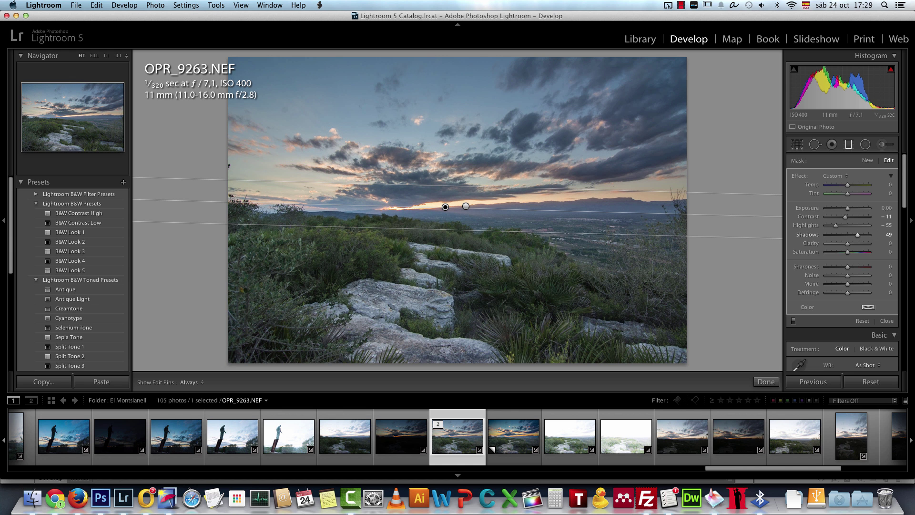
pyautogui.click(888, 243)
pyautogui.write('42')
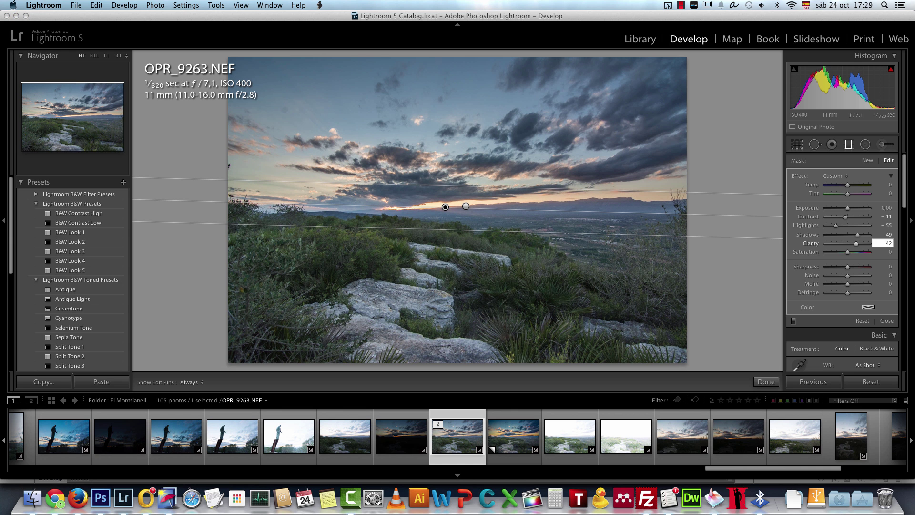
pyautogui.press('Return')
pyautogui.click(888, 252)
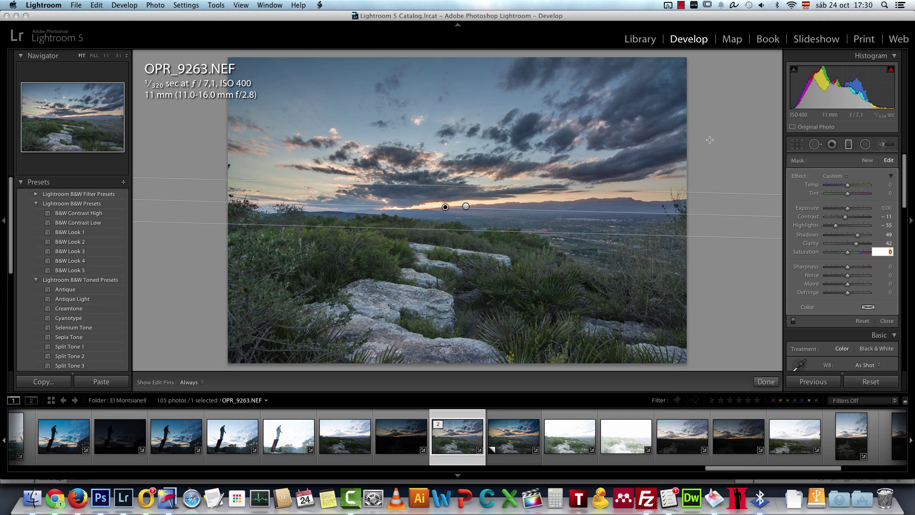
pyautogui.write('46')
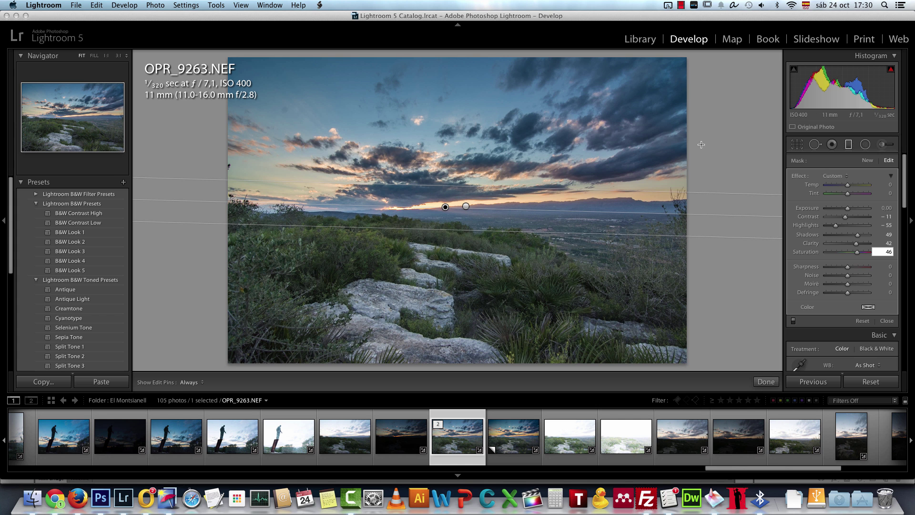
pyautogui.click(765, 381)
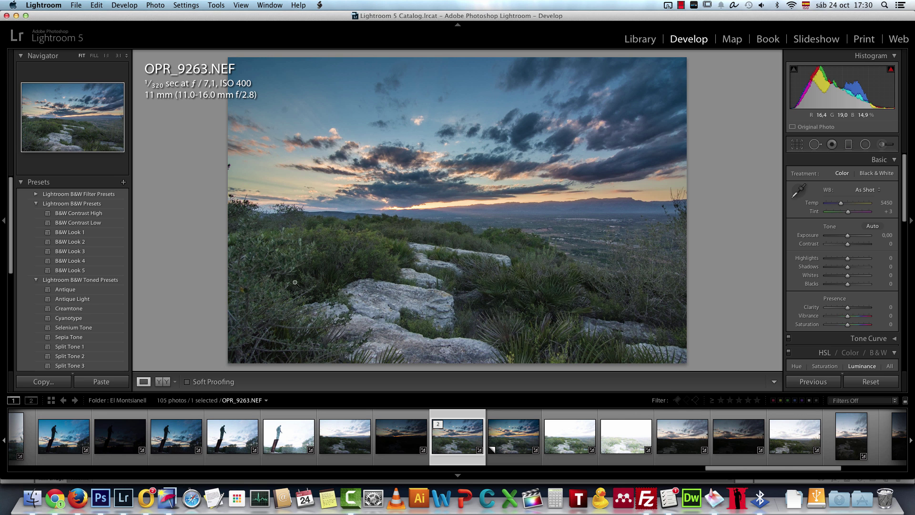
# Step: In the Basic panel, set Clarity to +7 and Vibrance to +30
pyautogui.click(888, 307)
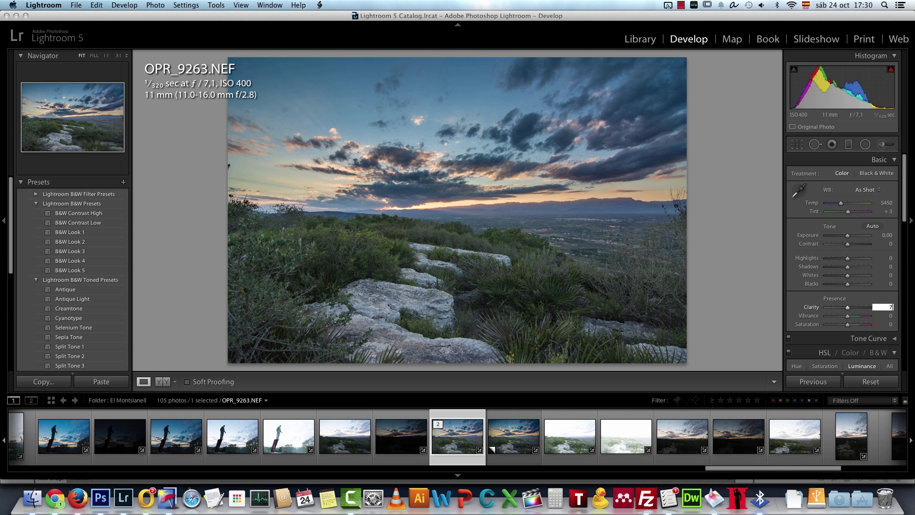
pyautogui.write('7')
pyautogui.press('Tab')
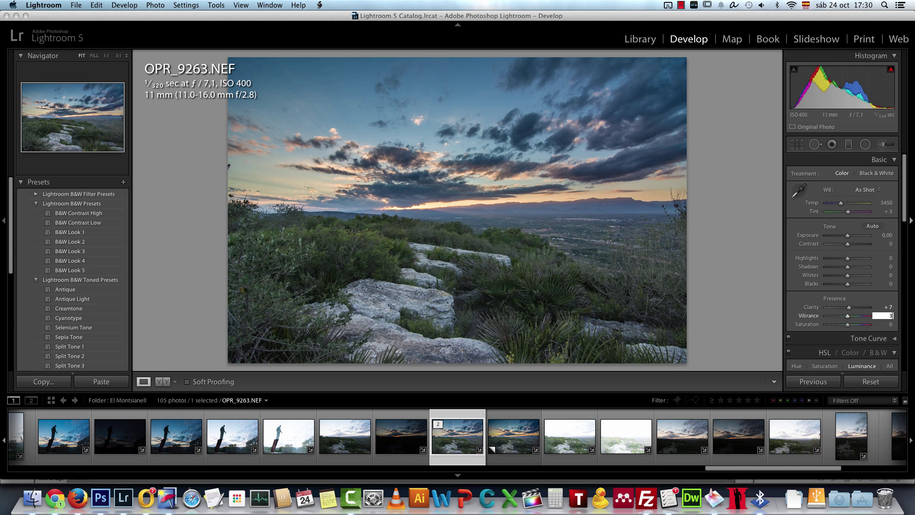
pyautogui.press('Return')
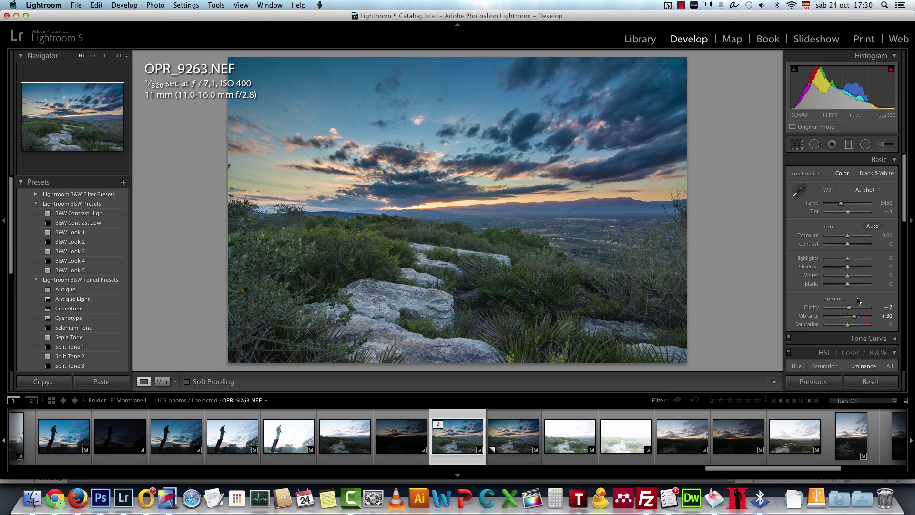
pyautogui.scroll(-1, 860, 301)
# Step: Try Green and Orange HSL hue shifts of −100, then reset both to 0
pyautogui.click(895, 328)
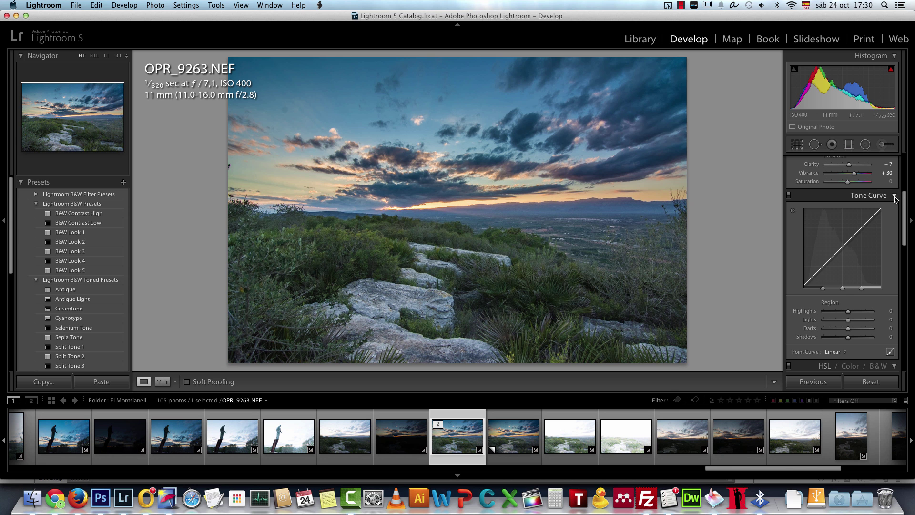
pyautogui.click(894, 197)
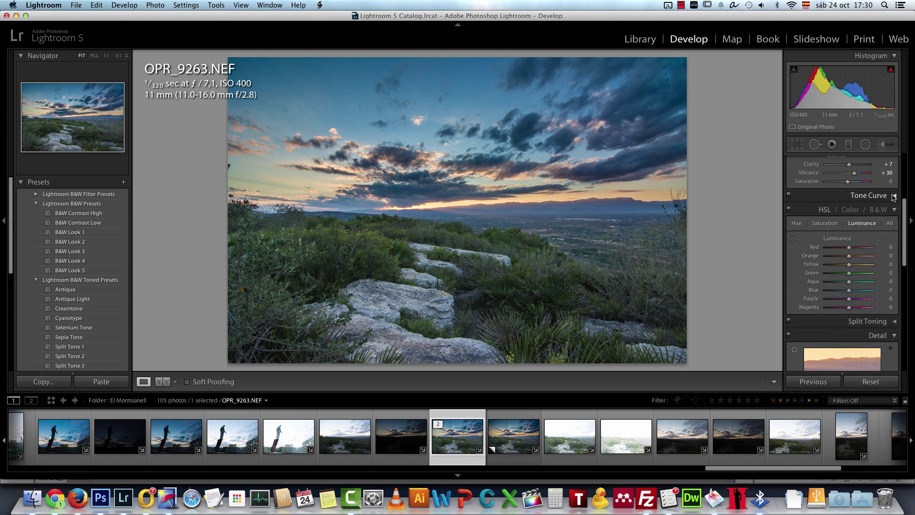
pyautogui.click(797, 225)
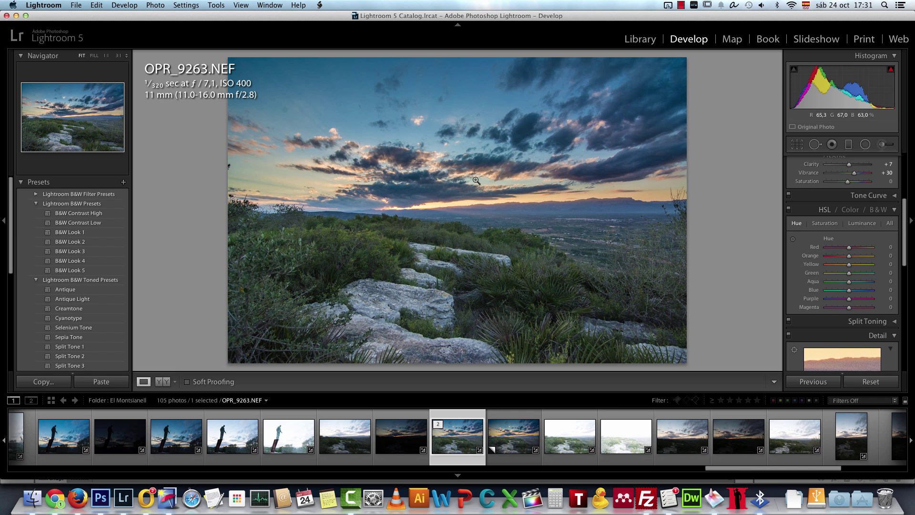
pyautogui.moveTo(849, 273); pyautogui.dragTo(809, 275)
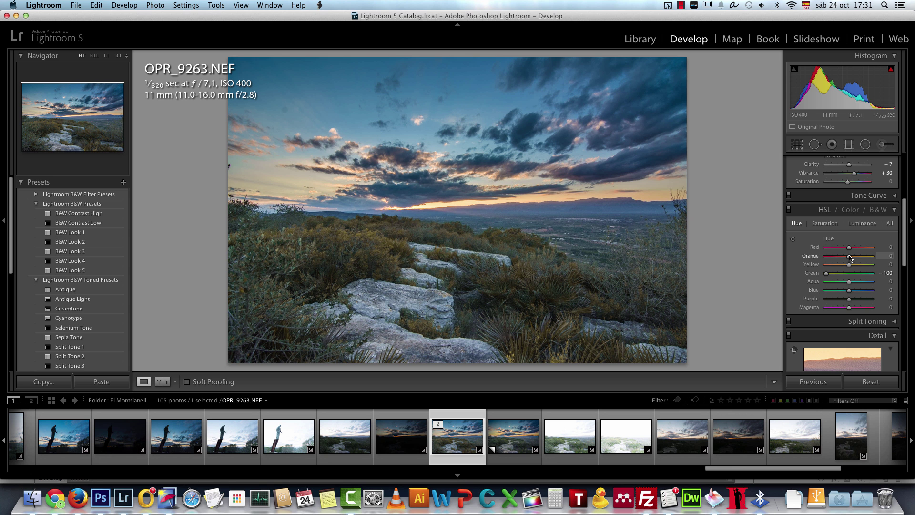
pyautogui.moveTo(849, 257); pyautogui.dragTo(826, 258)
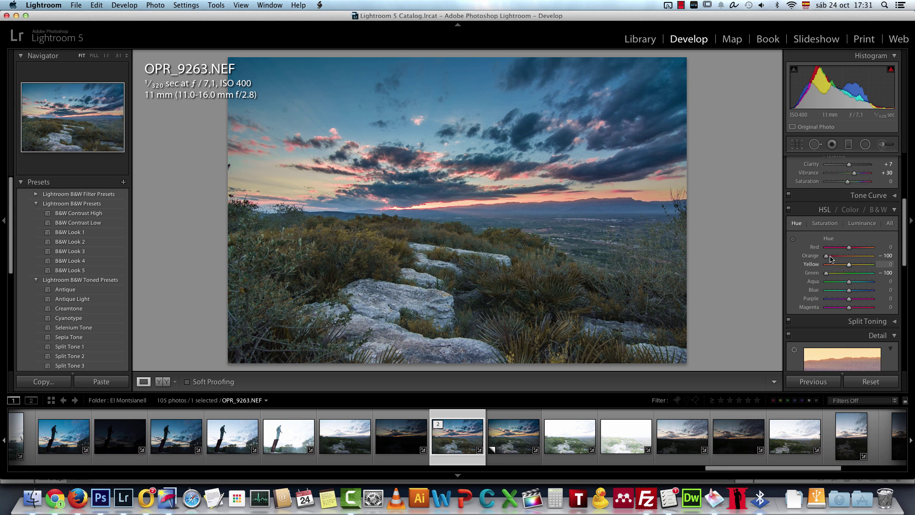
pyautogui.doubleClick(827, 259)
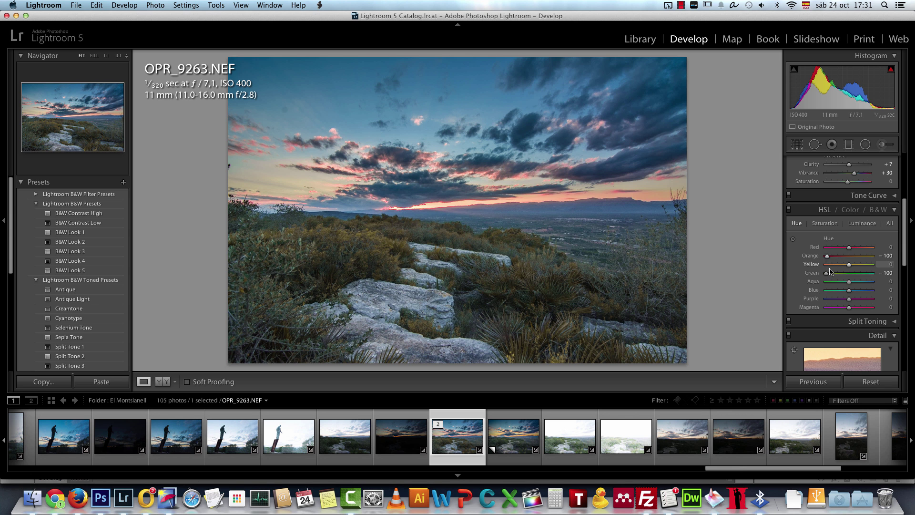
pyautogui.doubleClick(864, 273)
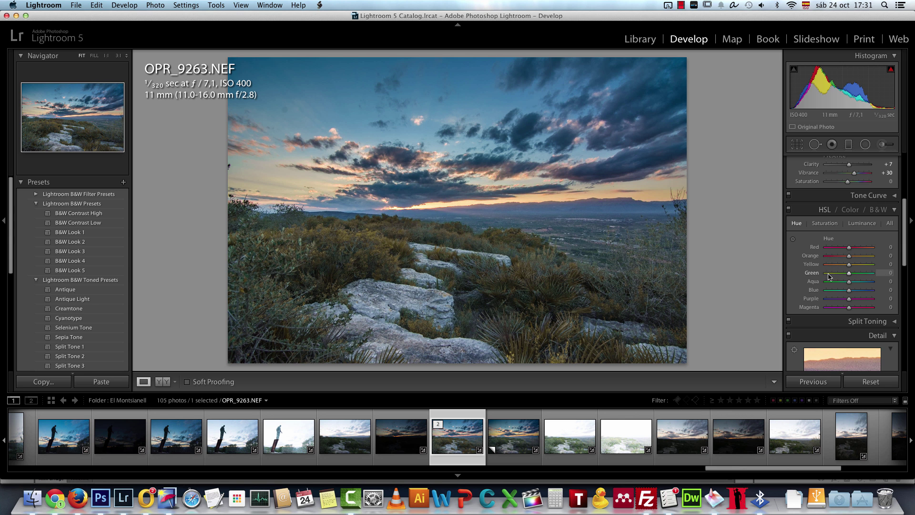
# Step: Set HSL saturation for Orange to +27 and Yellow to +51
pyautogui.click(826, 225)
pyautogui.click(885, 256)
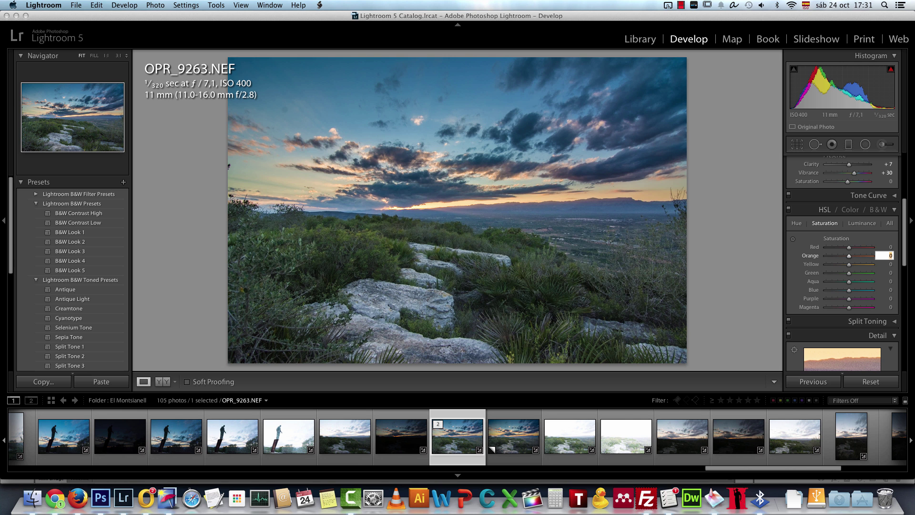
pyautogui.press('Return')
pyautogui.click(885, 265)
pyautogui.write('51')
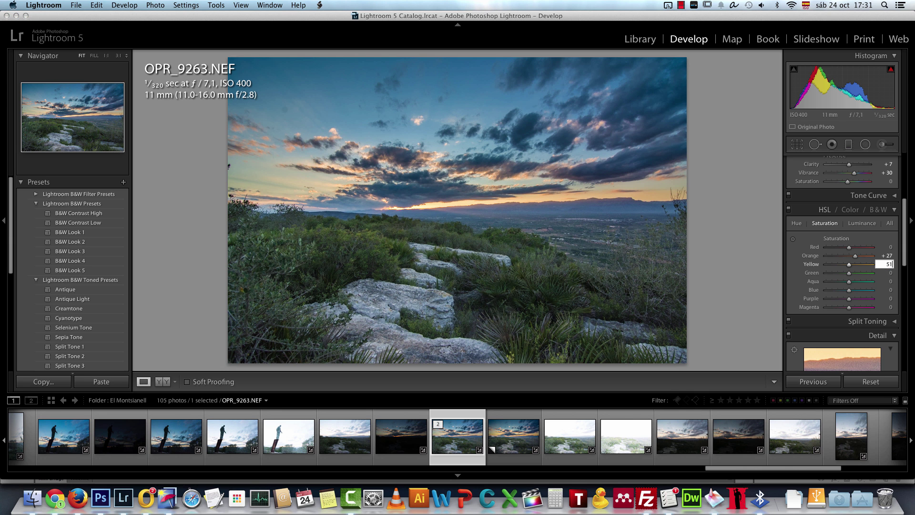
pyautogui.press('Return')
# Step: Set HSL luminance for Aqua to −31 and Blue to −17
pyautogui.click(788, 210)
pyautogui.click(861, 224)
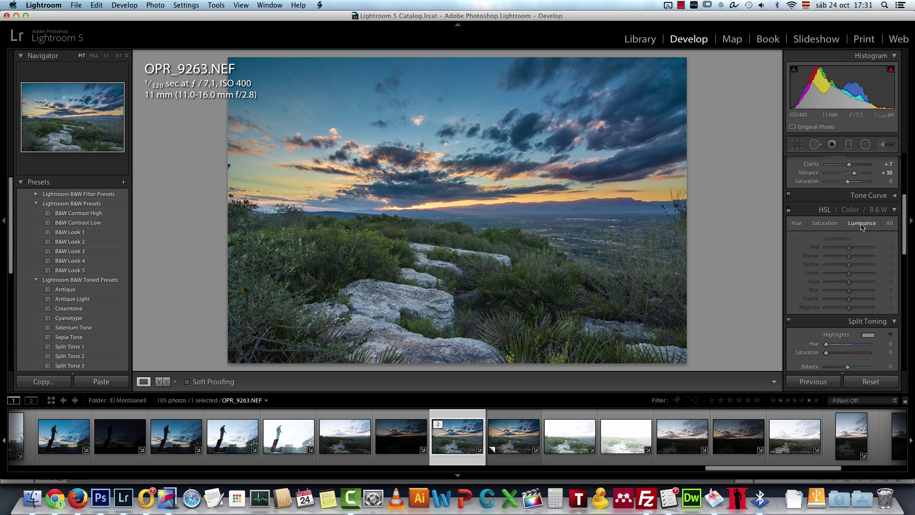
pyautogui.click(875, 247)
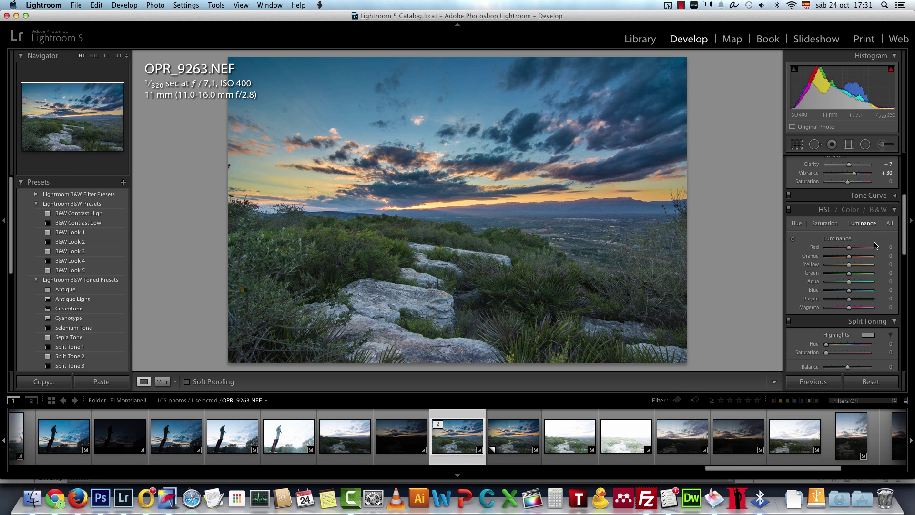
pyautogui.click(894, 281)
pyautogui.write('-31')
pyautogui.press('Return')
pyautogui.click(888, 292)
pyautogui.write('-17')
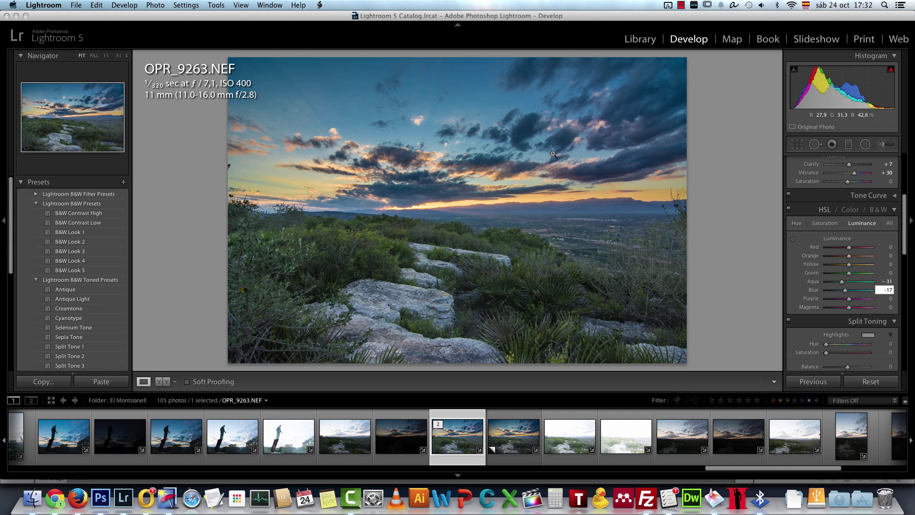
# Step: Set split-toning highlights to hue 51 and saturation 26
pyautogui.click(895, 210)
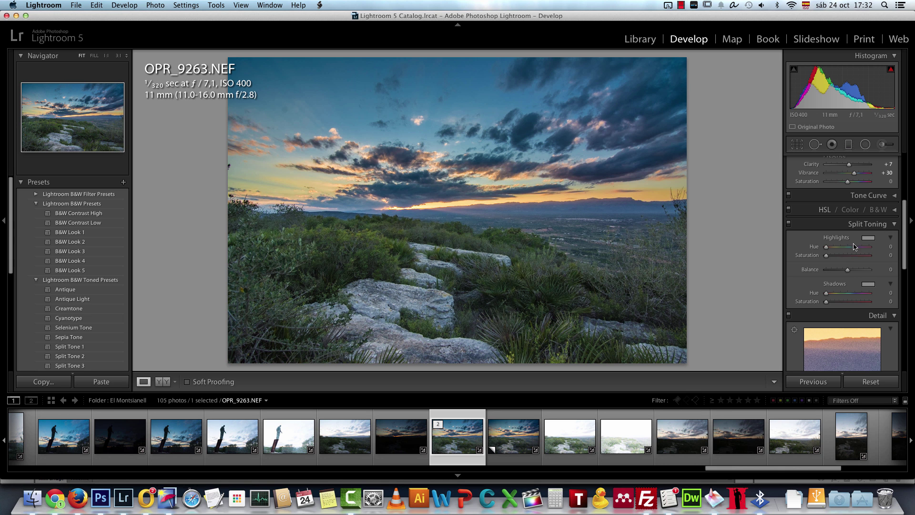
pyautogui.click(888, 253)
pyautogui.click(887, 246)
pyautogui.write('51')
pyautogui.press('Return')
pyautogui.click(891, 256)
pyautogui.press('Return')
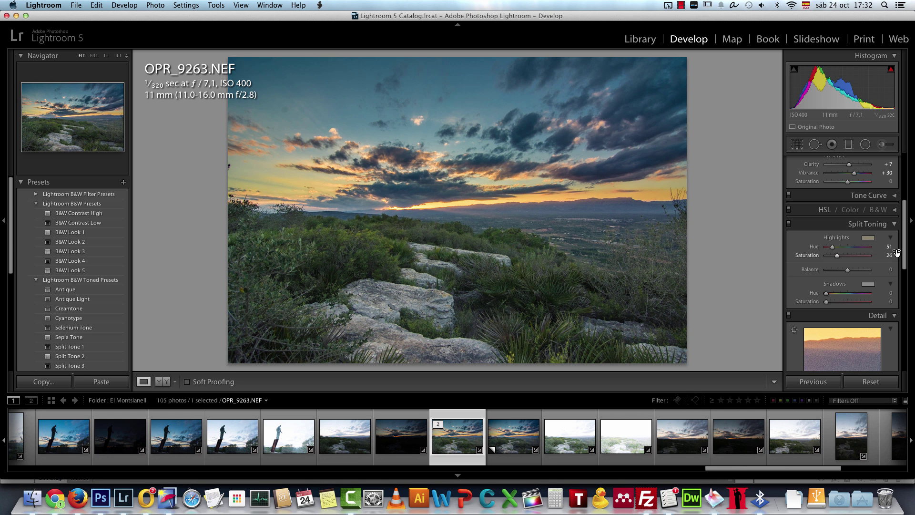
# Step: Set split-toning shadows to hue 246 and saturation 16, then lower the saturation slightly
pyautogui.click(890, 293)
pyautogui.click(891, 301)
pyautogui.press('Return')
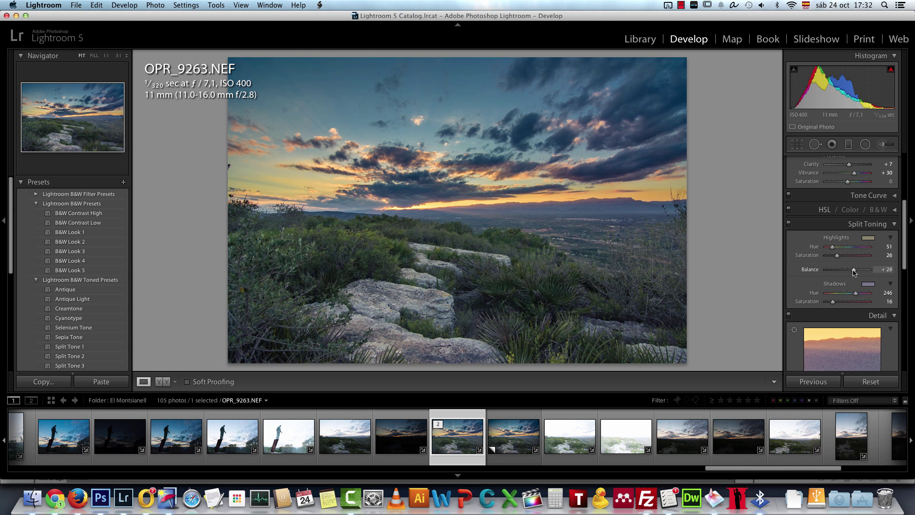
pyautogui.moveTo(834, 303); pyautogui.dragTo(832, 305)
# Step: Raise Detail sharpening Amount to 54 and zoom the preview onto the rocks and shrubs
pyautogui.click(895, 225)
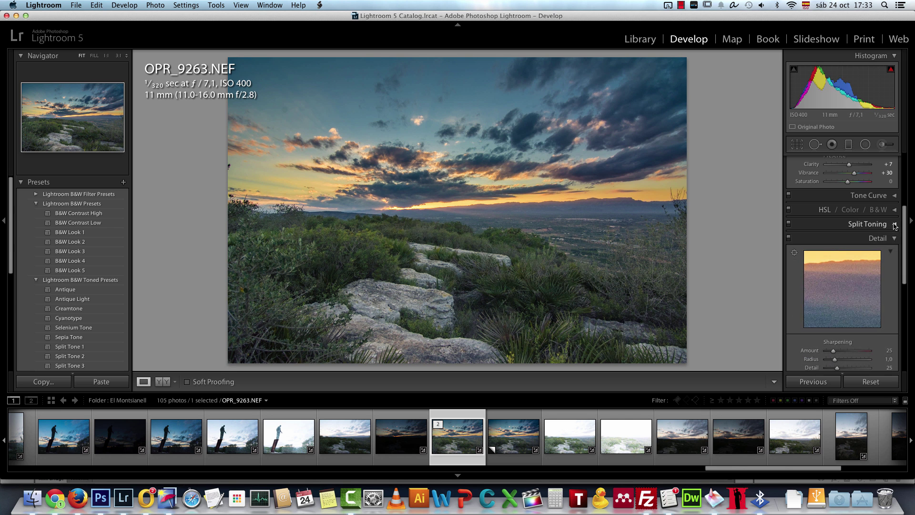
pyautogui.scroll(-3, 854, 321)
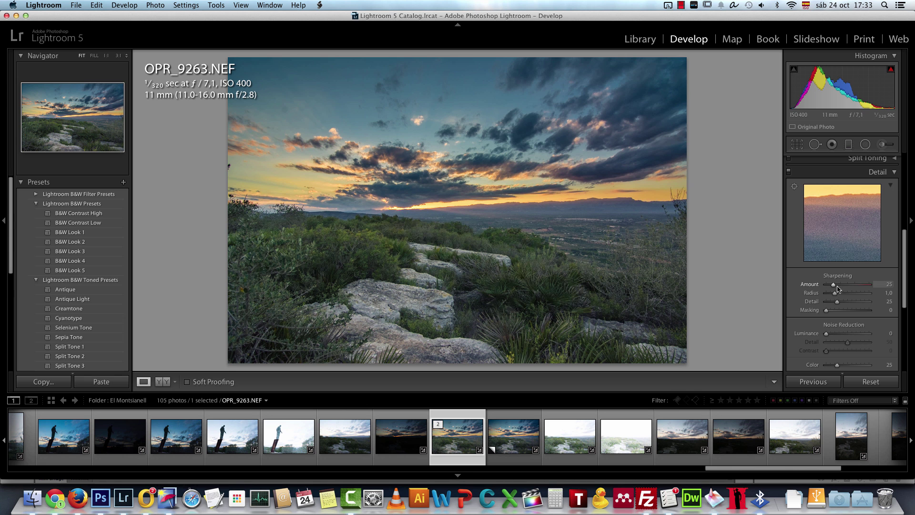
pyautogui.moveTo(838, 289); pyautogui.dragTo(842, 287)
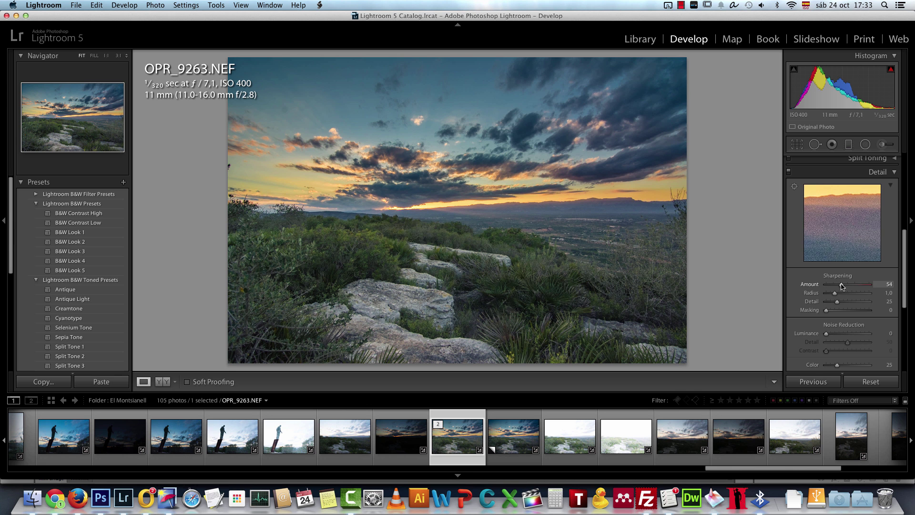
pyautogui.click(842, 239)
pyautogui.moveTo(831, 244); pyautogui.dragTo(858, 249)
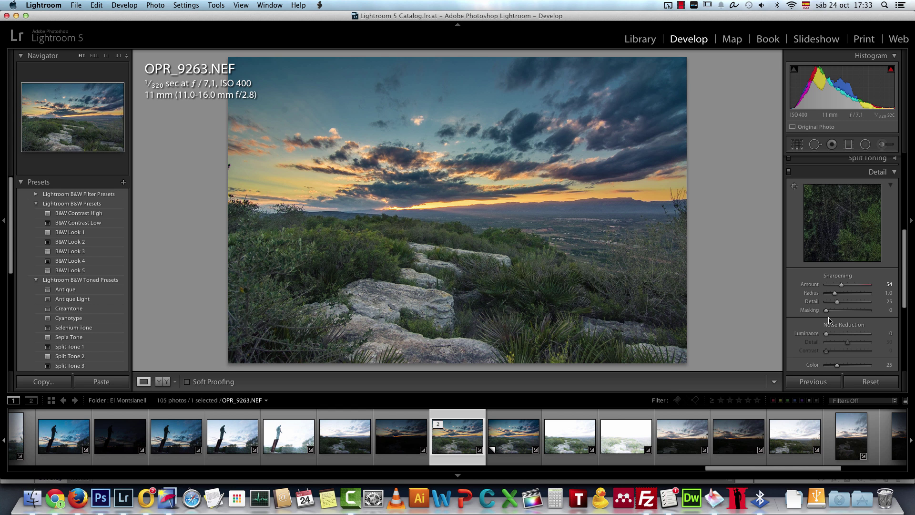
# Step: Apply Luminance noise reduction of 18, then briefly recheck the Split Toning settings
pyautogui.moveTo(827, 333); pyautogui.dragTo(835, 336)
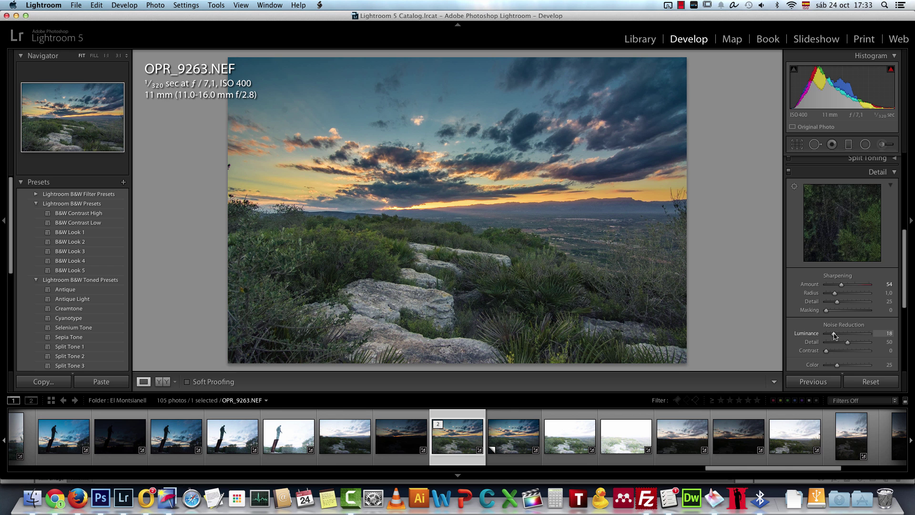
pyautogui.scroll(5, 846, 286)
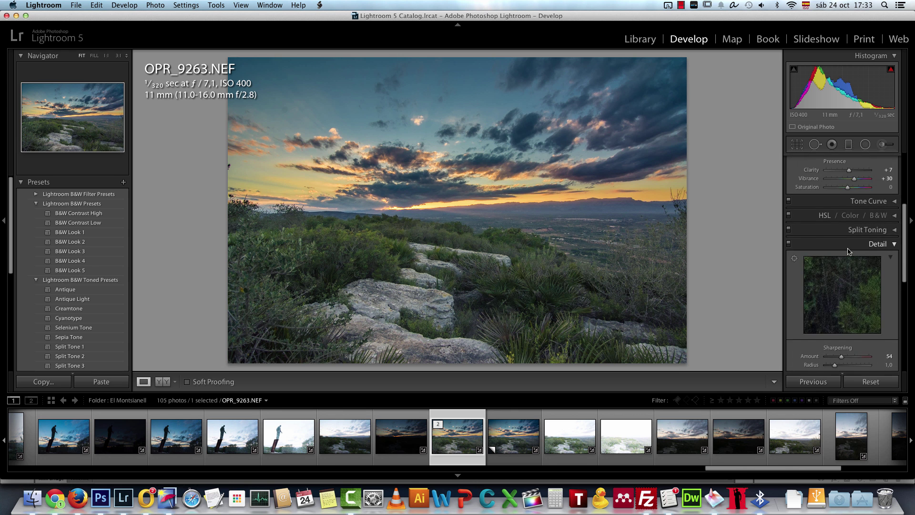
pyautogui.scroll(2, 848, 255)
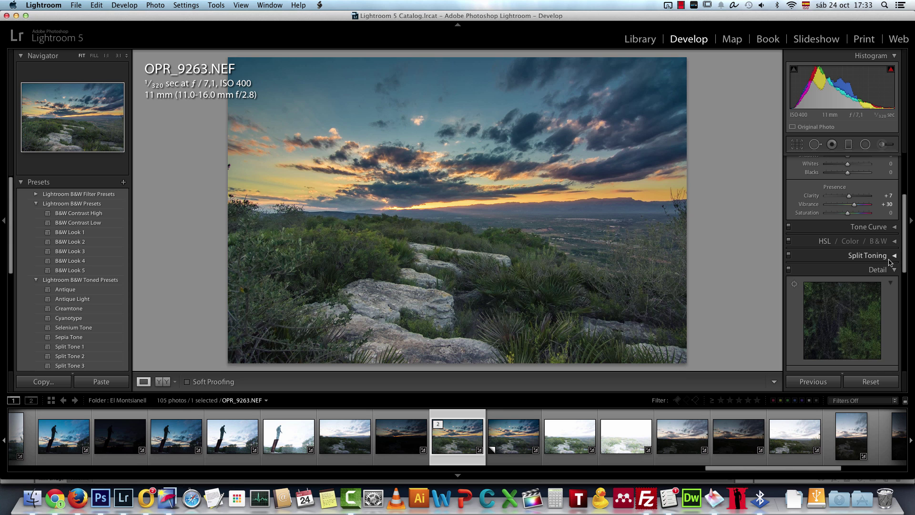
pyautogui.click(893, 256)
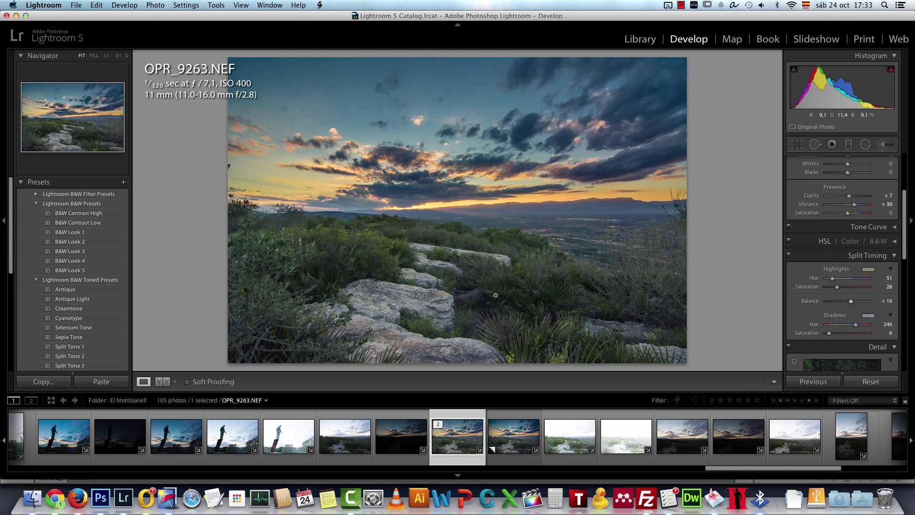
pyautogui.click(872, 256)
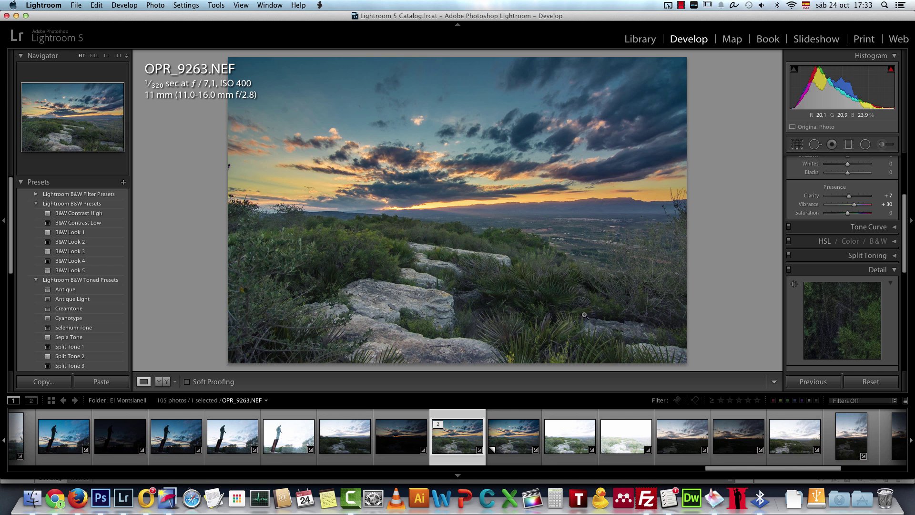
pyautogui.scroll(-10, 818, 324)
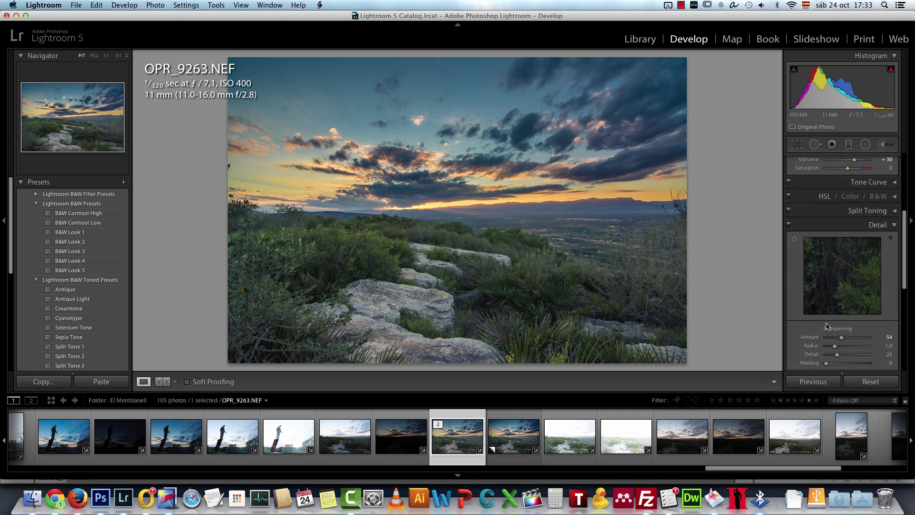
pyautogui.scroll(-1, 814, 326)
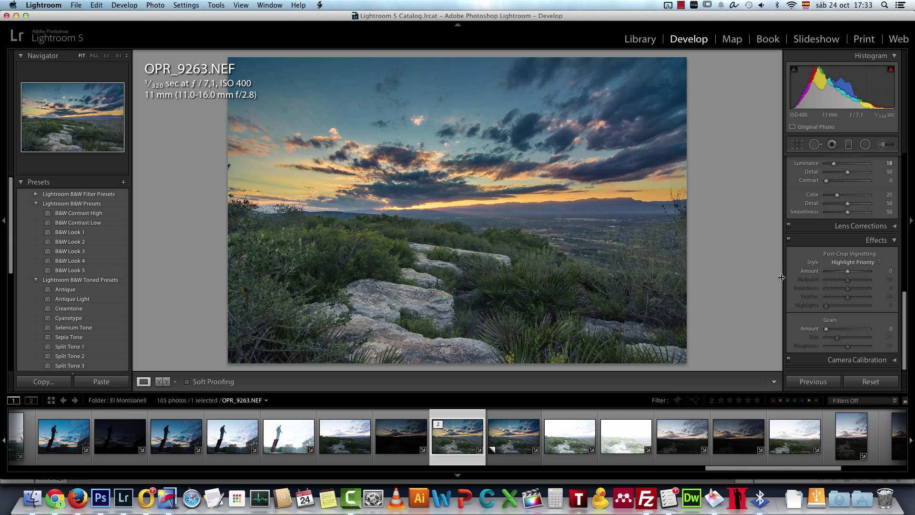
# Step: Add a post-crop vignette with Midpoint 12 and Roundness +84
pyautogui.click(842, 270)
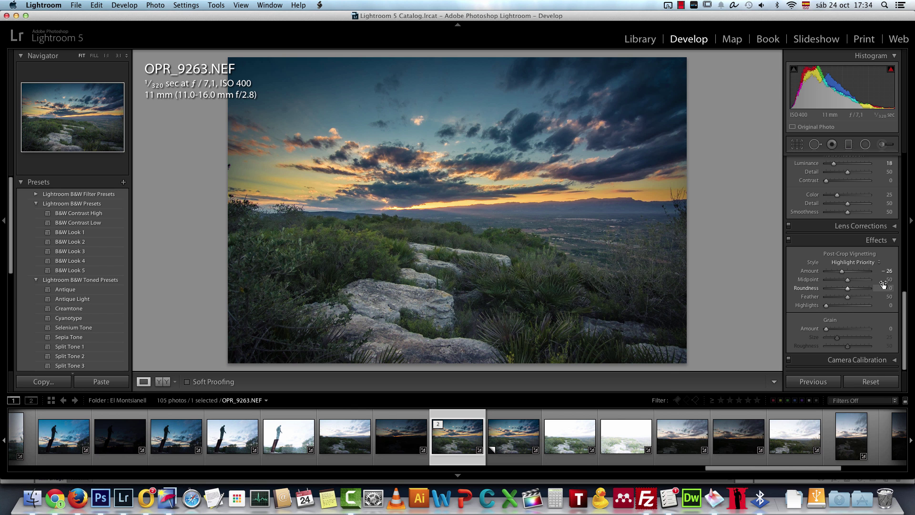
pyautogui.click(886, 280)
pyautogui.write('12')
pyautogui.press('Return')
pyautogui.click(888, 288)
pyautogui.write('84')
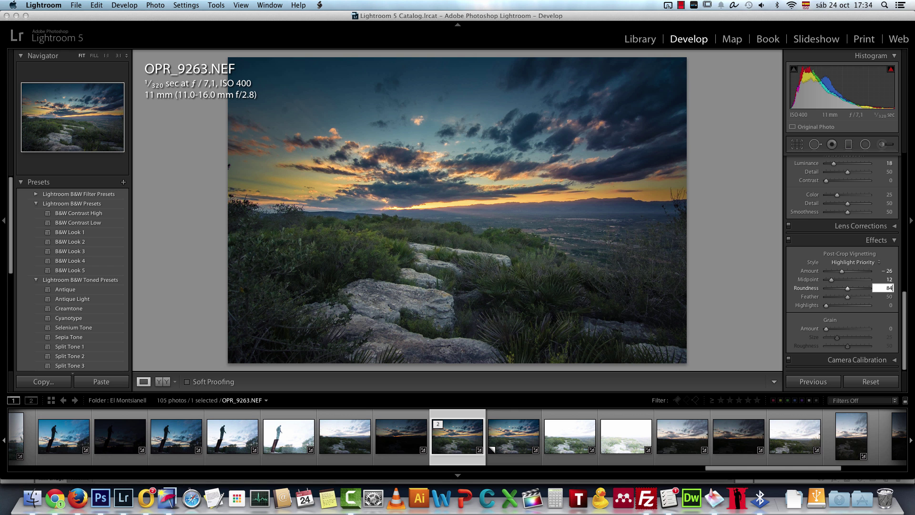
pyautogui.press('Return')
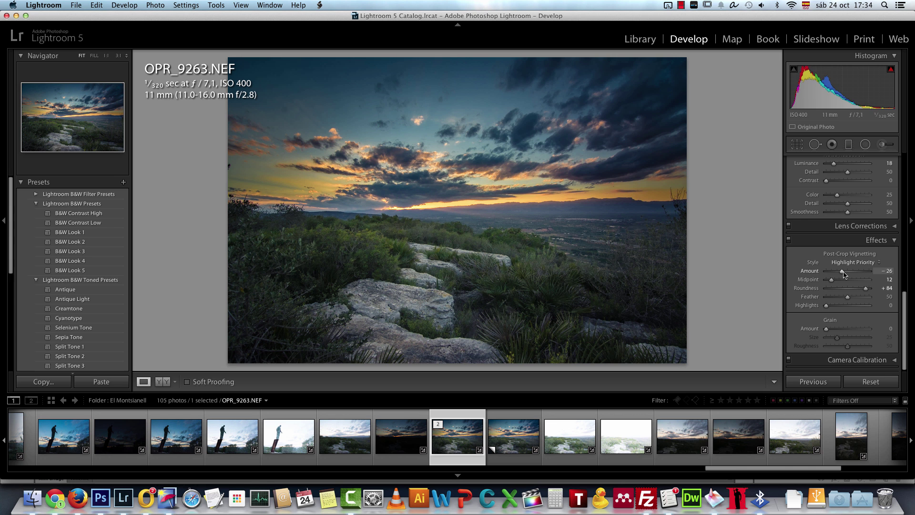
# Step: Ease the vignette Amount to −18 and soften Feather to 78
pyautogui.moveTo(844, 273); pyautogui.dragTo(846, 274)
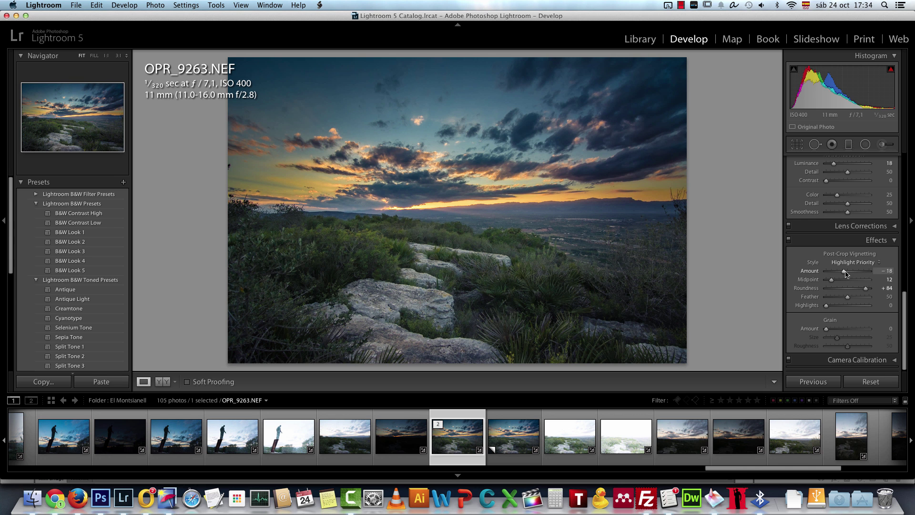
pyautogui.click(860, 297)
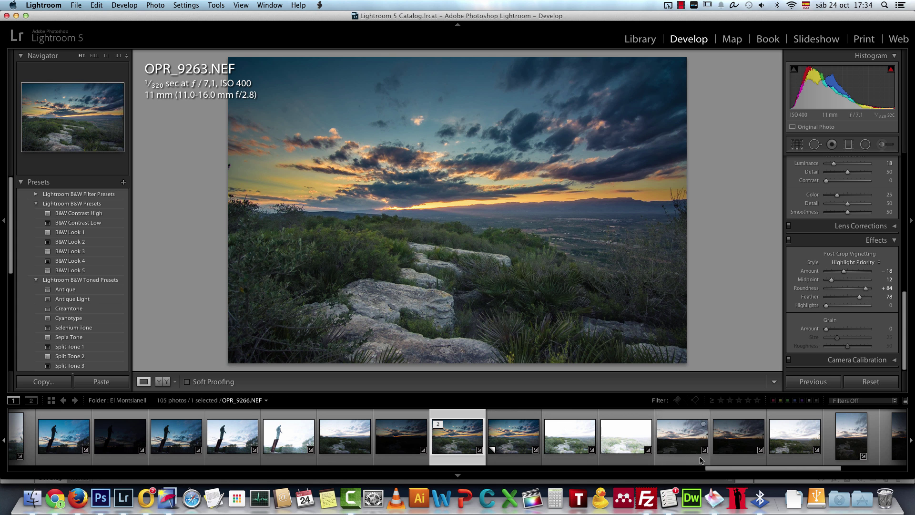
pyautogui.hscroll(5, 703, 464)
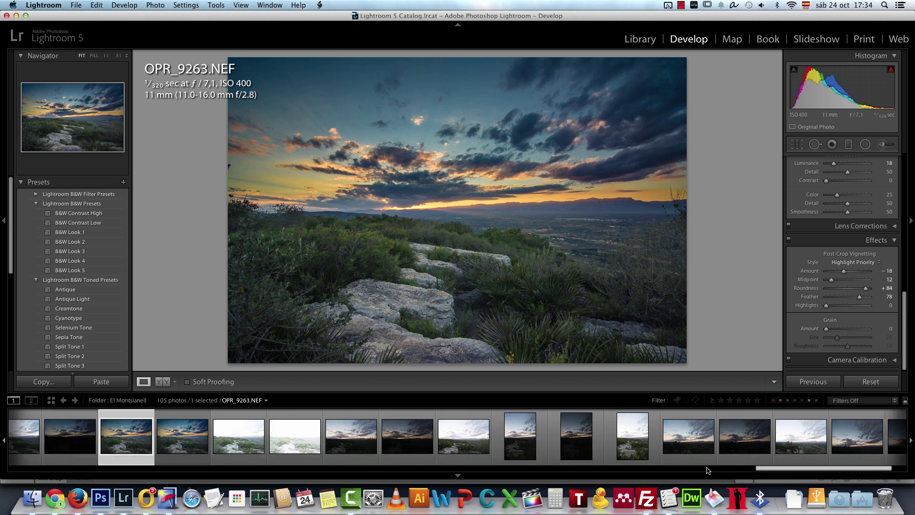
pyautogui.moveTo(708, 471); pyautogui.dragTo(718, 496)
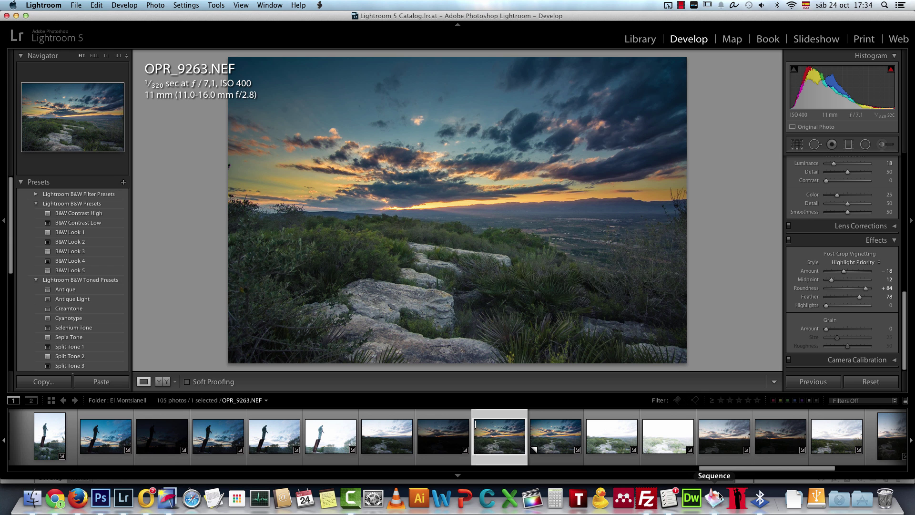
pyautogui.rightClick(549, 218)
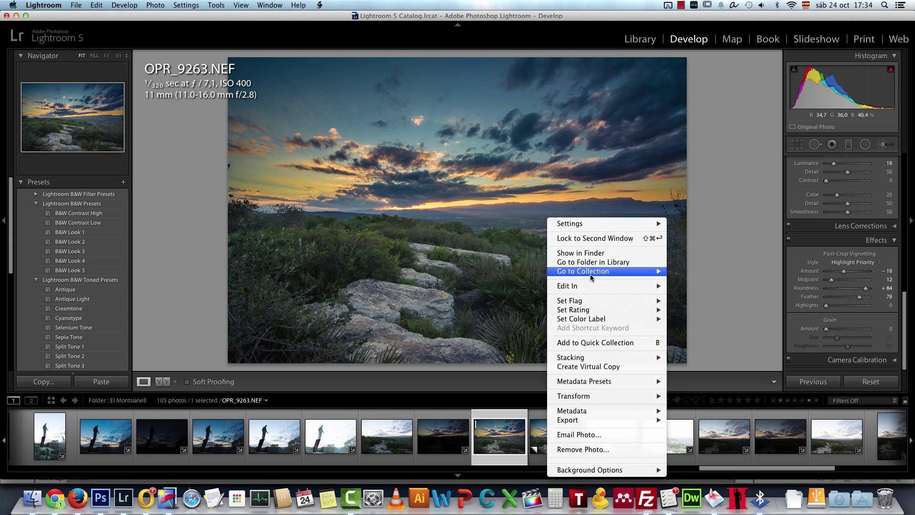
pyautogui.click(763, 200)
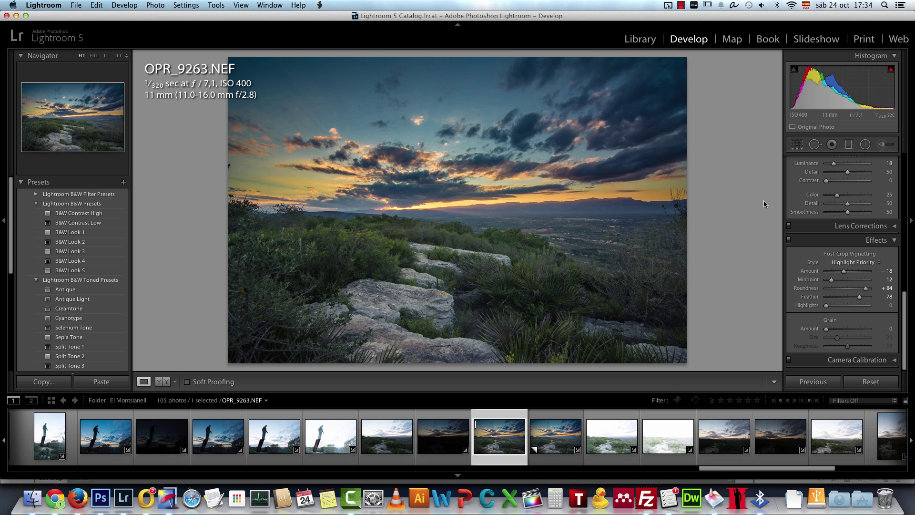